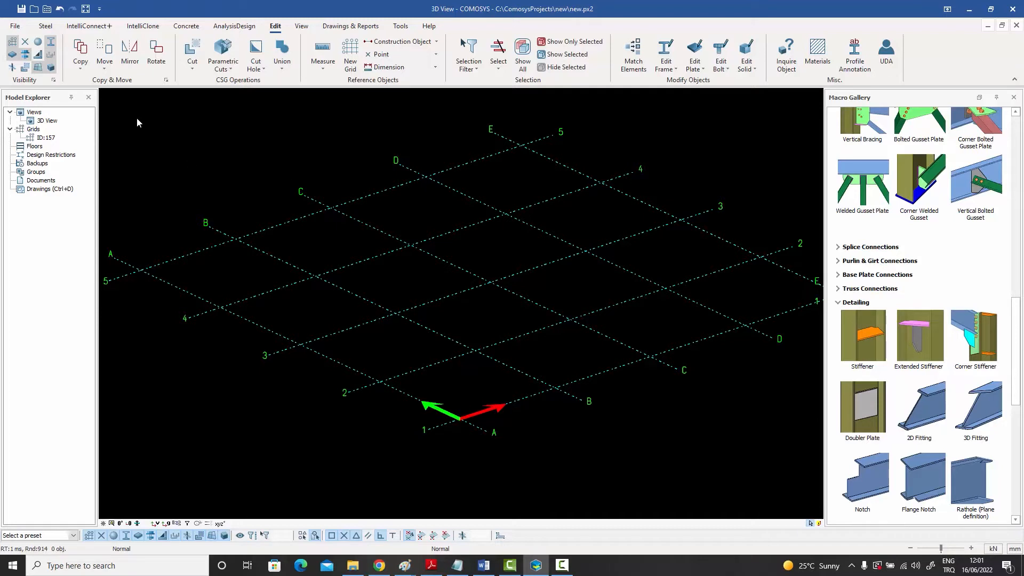
Place a steel column at the intersection of grid lines A and 2
left_click(45, 26)
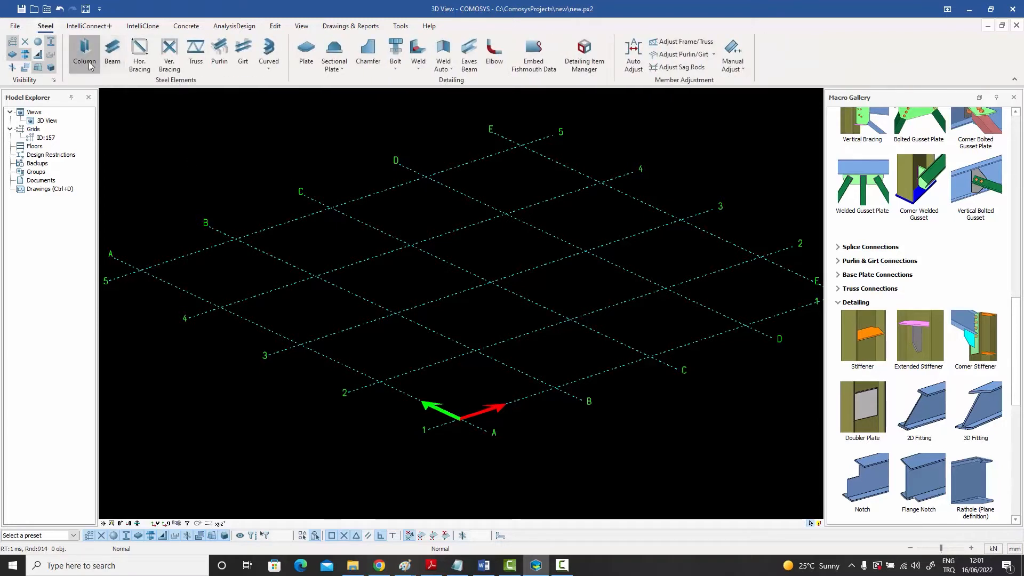
left_click(89, 64)
left_click(380, 381)
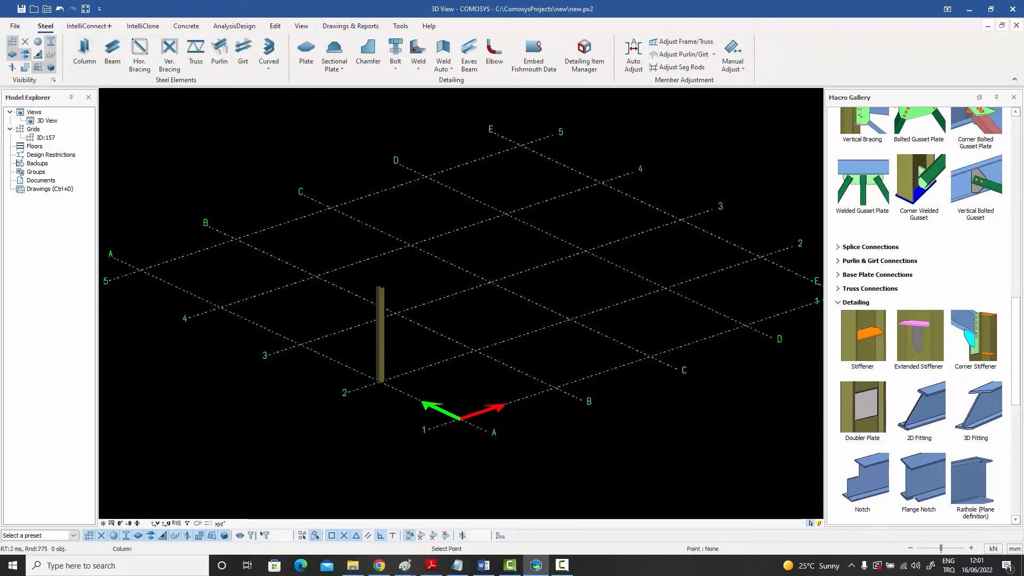
right_click(402, 346)
left_click(407, 350)
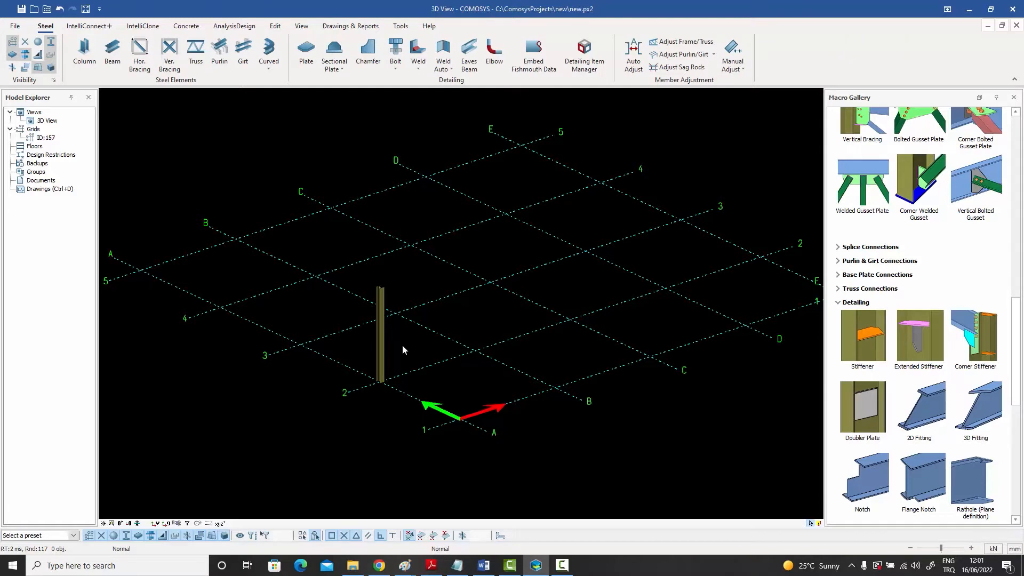
Create a plate on top of the column, outlined by the four outer corners of its flanges
scroll(394, 349, "up", 5)
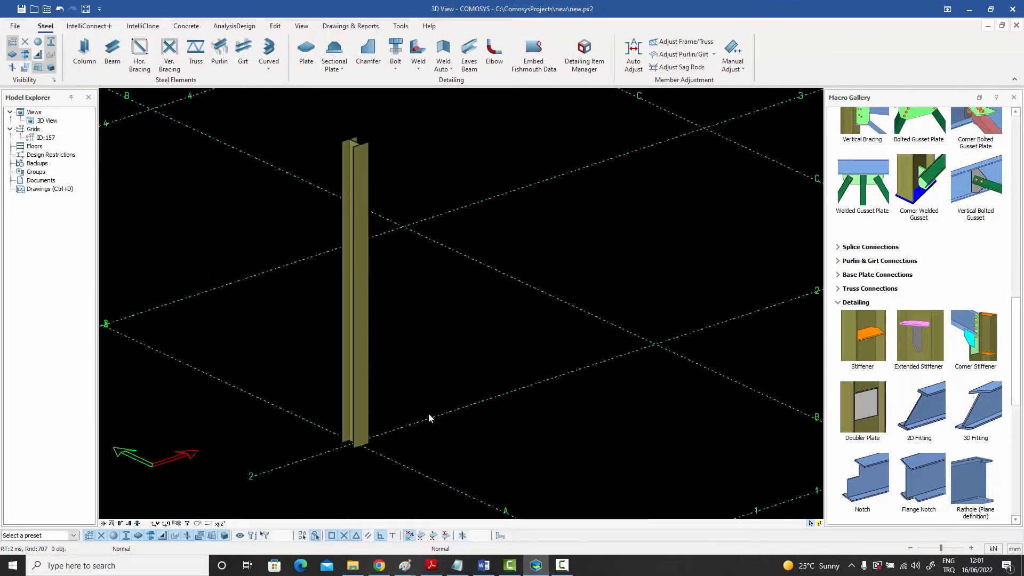
scroll(378, 143, "up", 3)
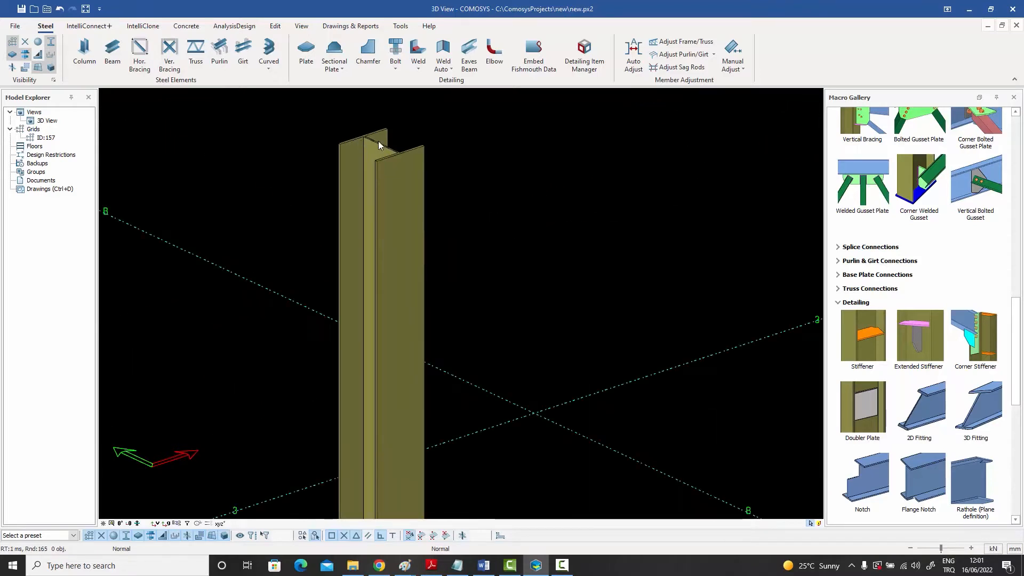
scroll(379, 141, "up", 2)
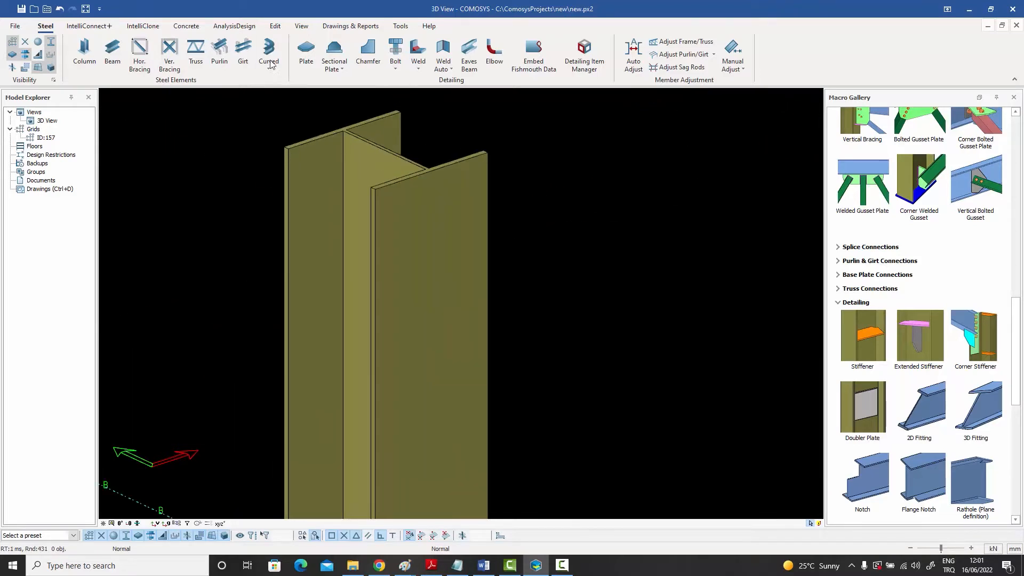
left_click(306, 52)
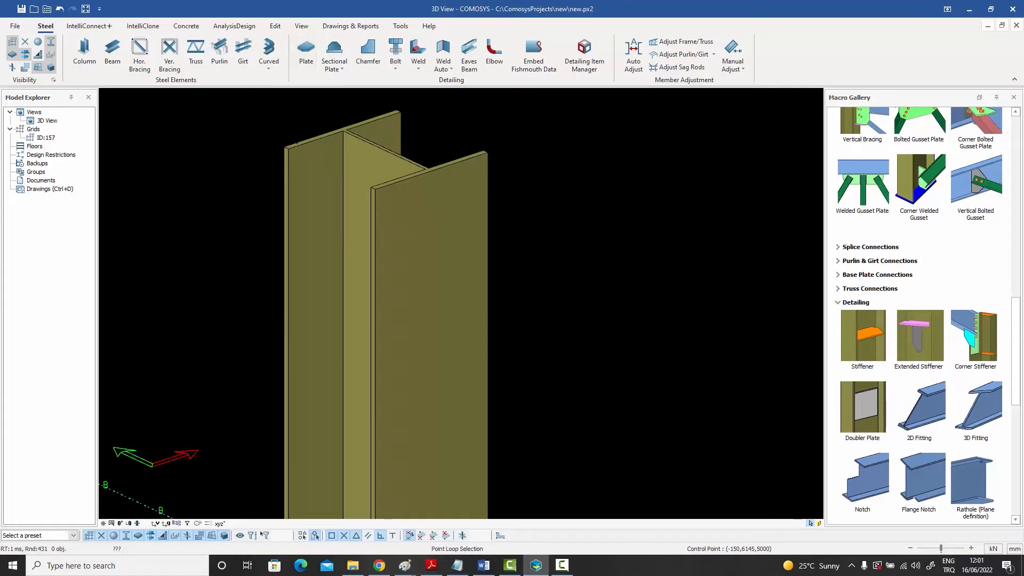
left_click(283, 146)
left_click(401, 111)
left_click(486, 153)
left_click(377, 191)
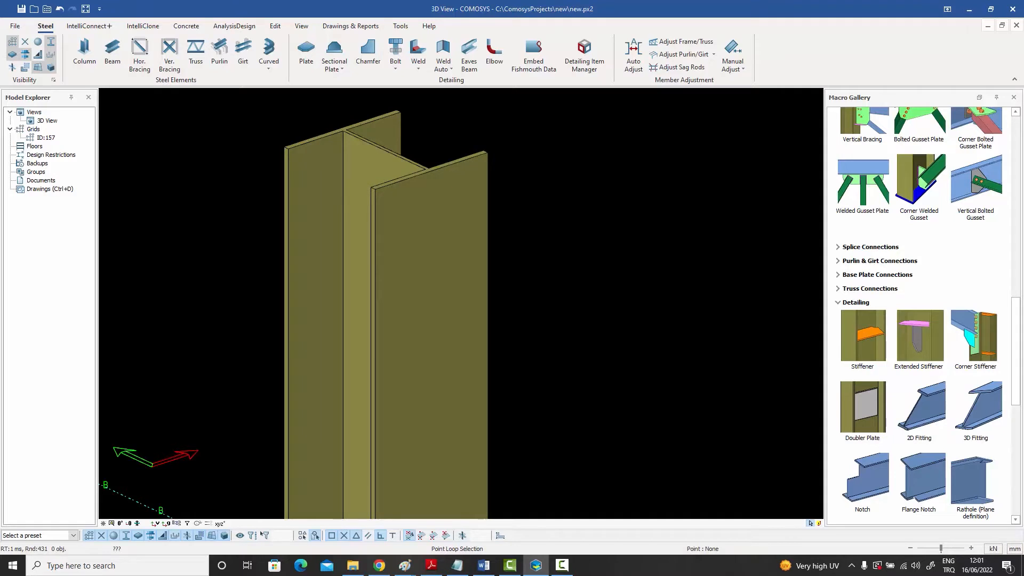
right_click(290, 124)
left_click(314, 130)
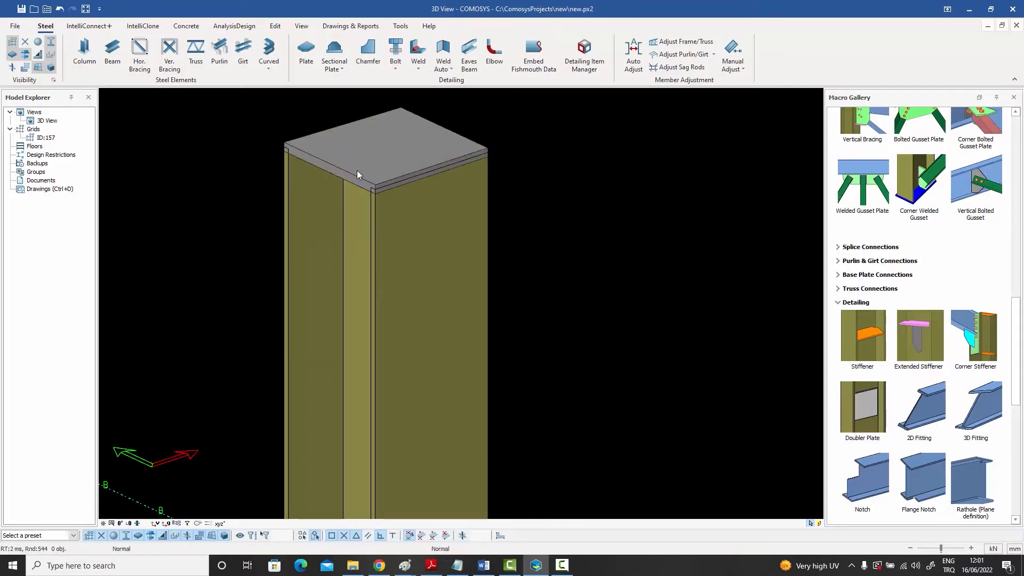
Delete the plate on top of the column
left_click(357, 171)
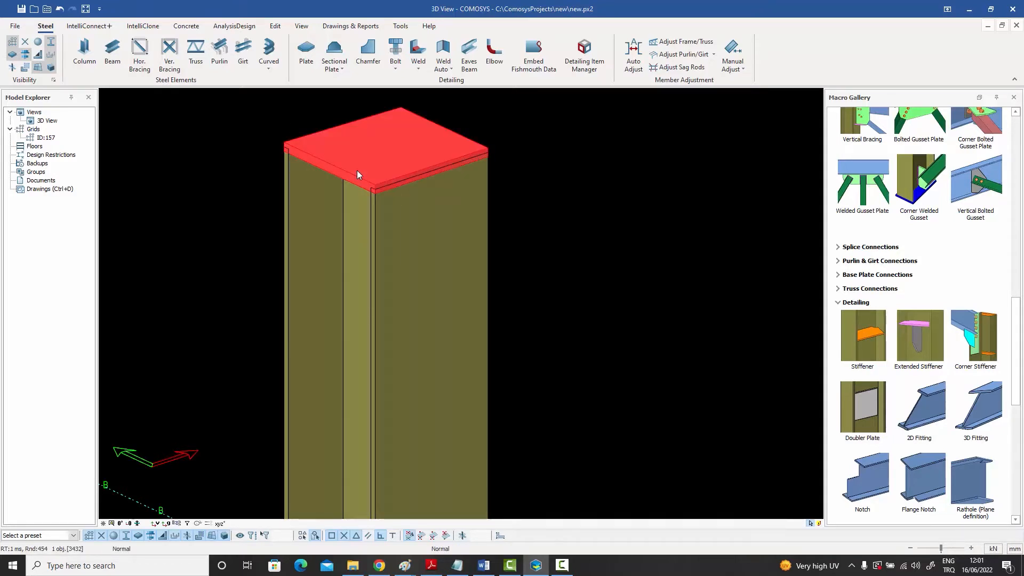
key("Delete")
left_click(465, 314)
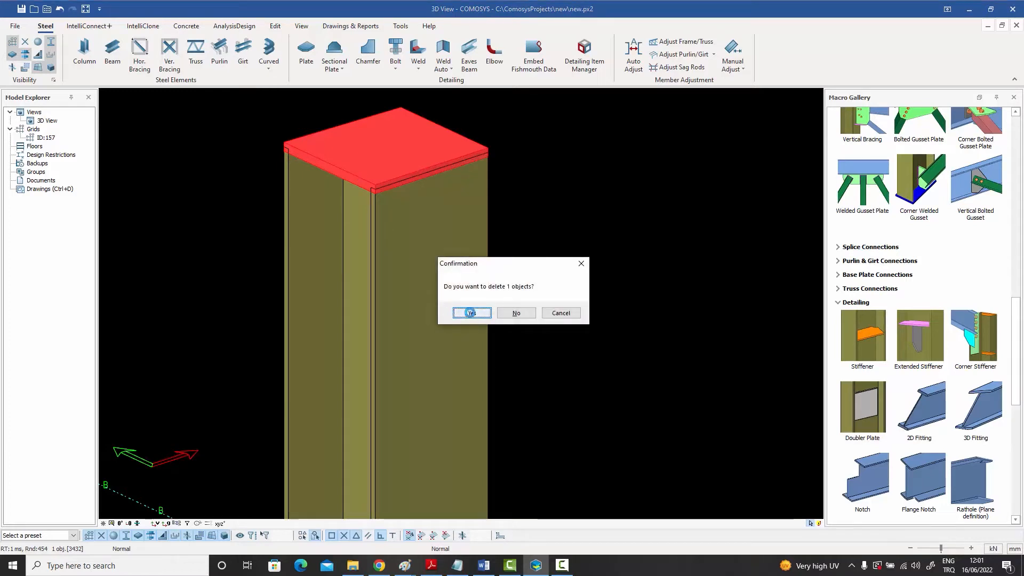
Draw a beam along grid line 2 from B to C, offsetting both end points from the grid with dz1000
scroll(494, 256, "down", 5)
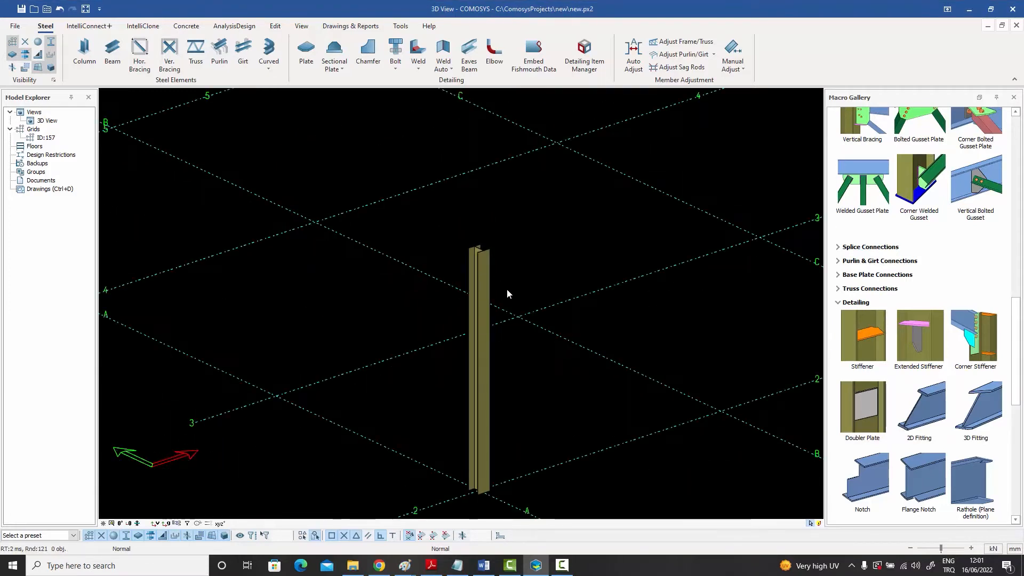
middle_click_drag(506, 289, 270, 241)
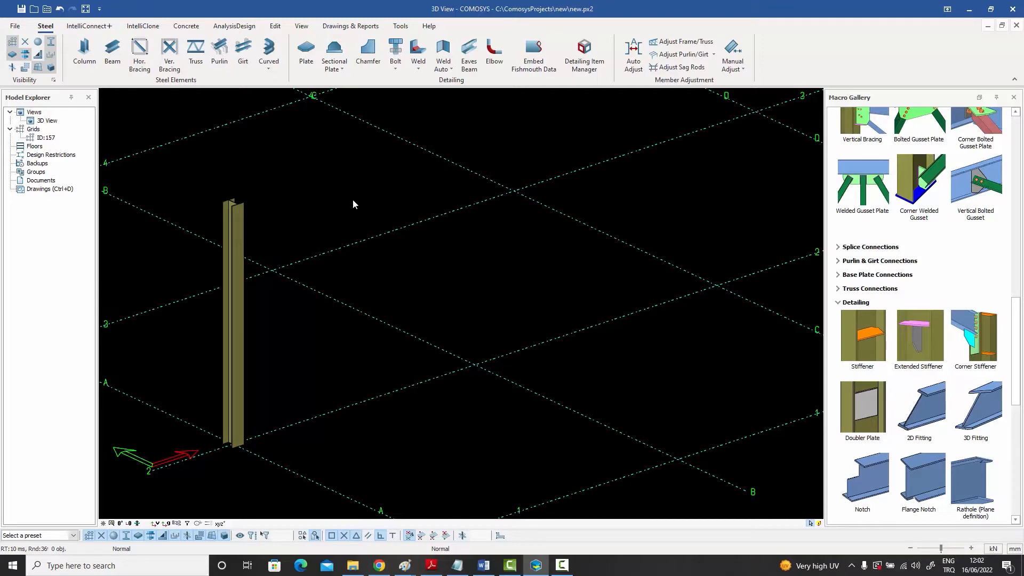
left_click(112, 52)
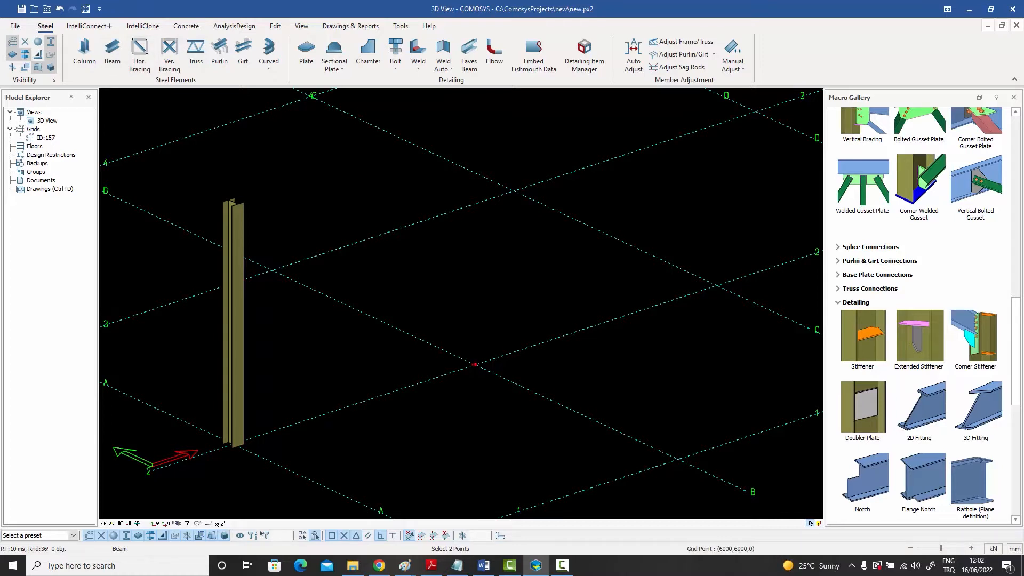
type("dz1")
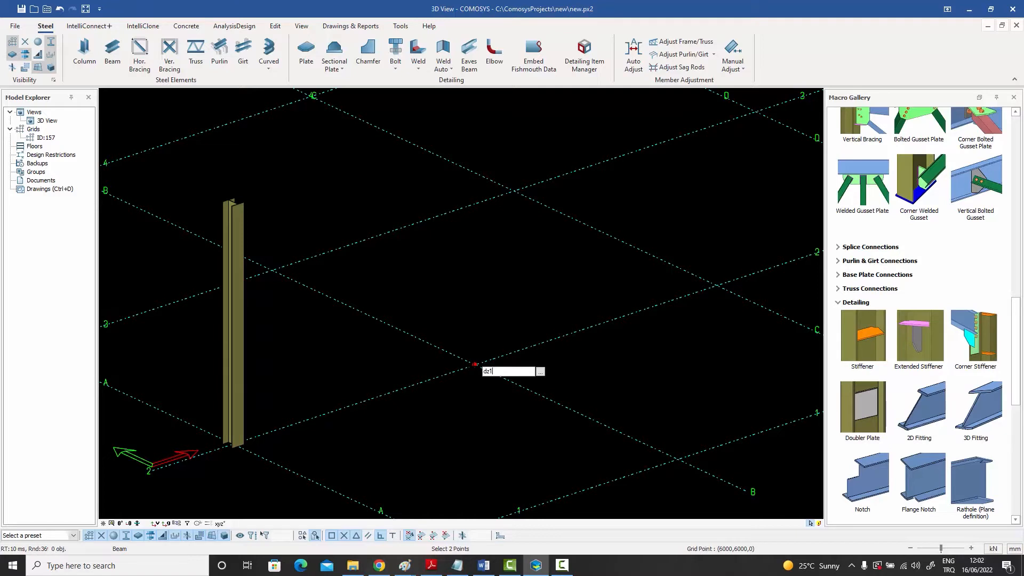
type("000")
key("Return")
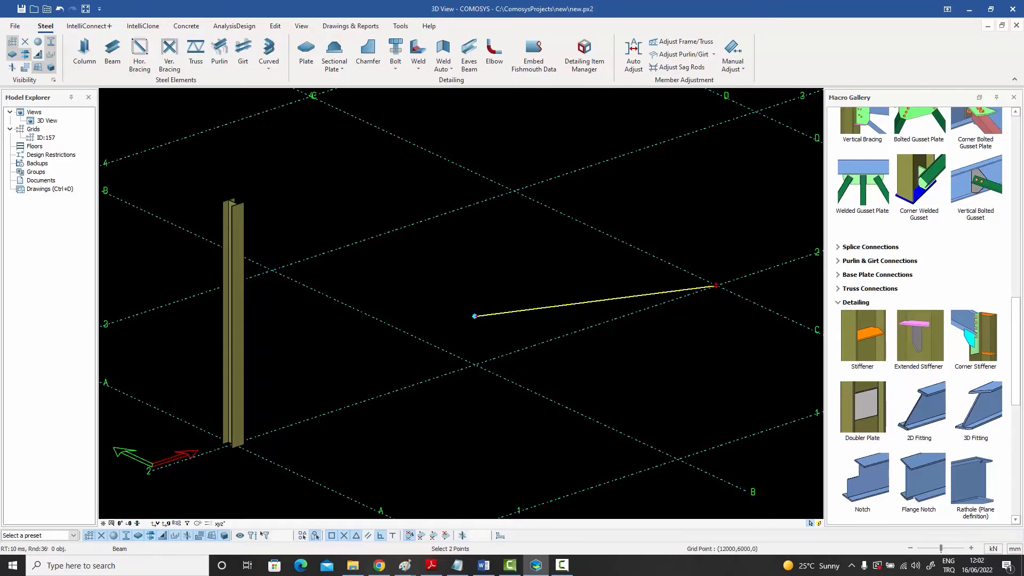
left_click(716, 286)
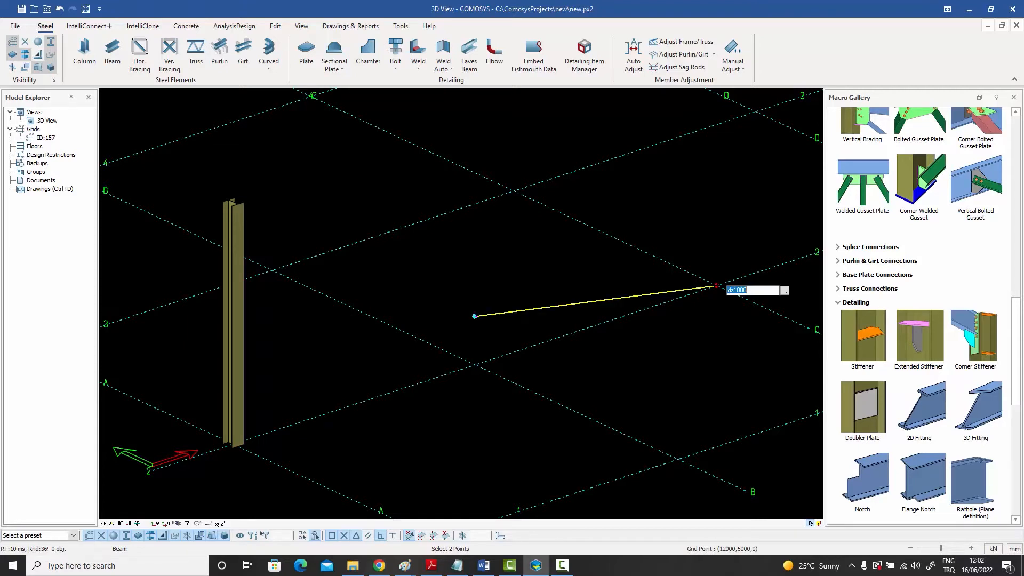
key("Return")
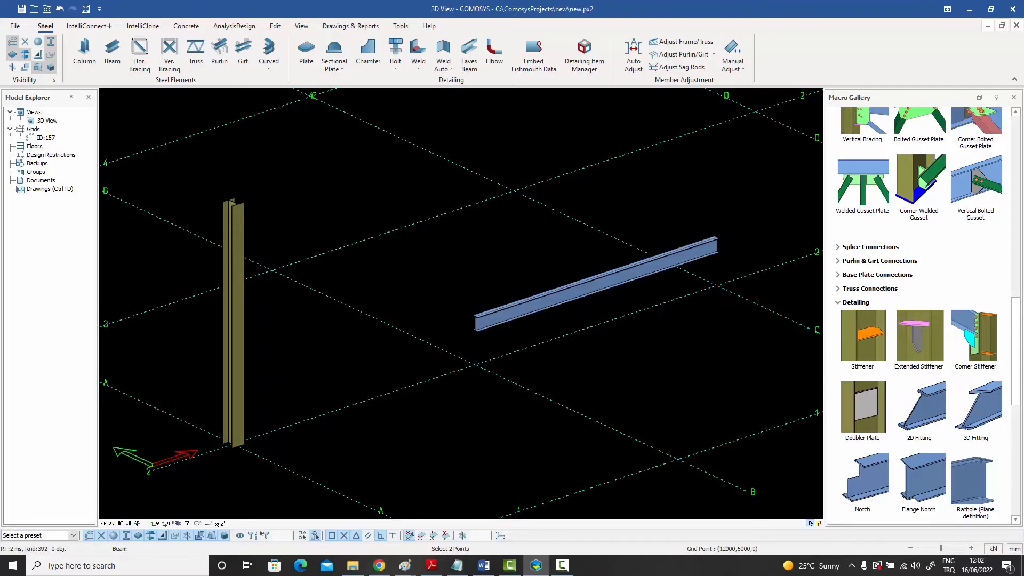
right_click(639, 235)
left_click(641, 235)
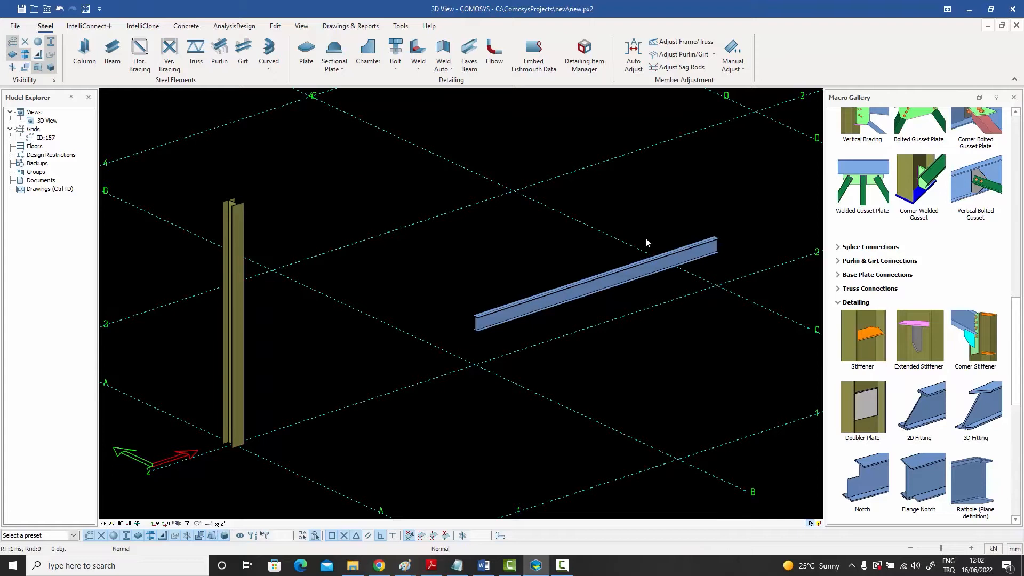
Delete the beam between grid points B-2 and C-2
left_click(622, 280)
key("Delete")
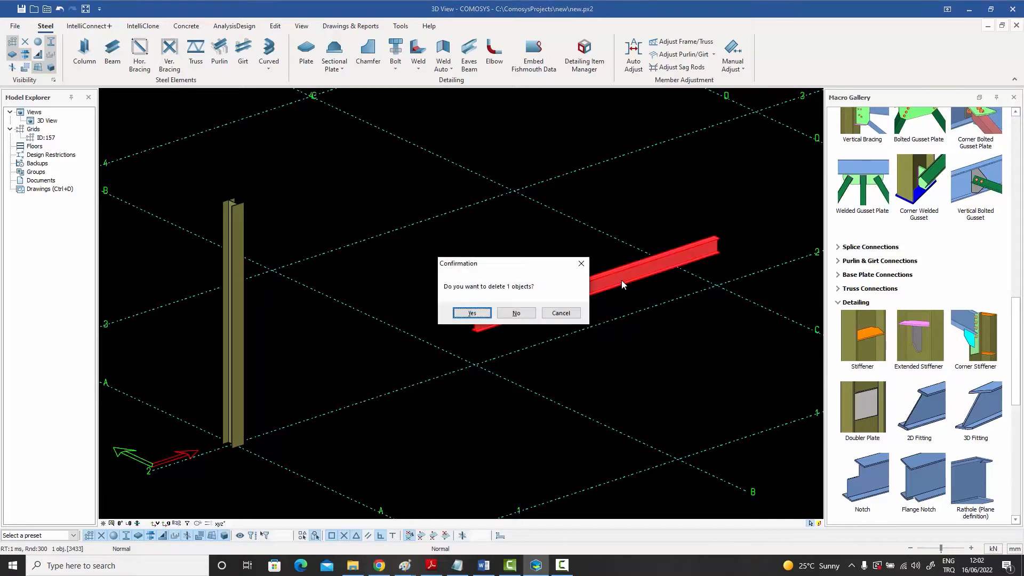
left_click(473, 314)
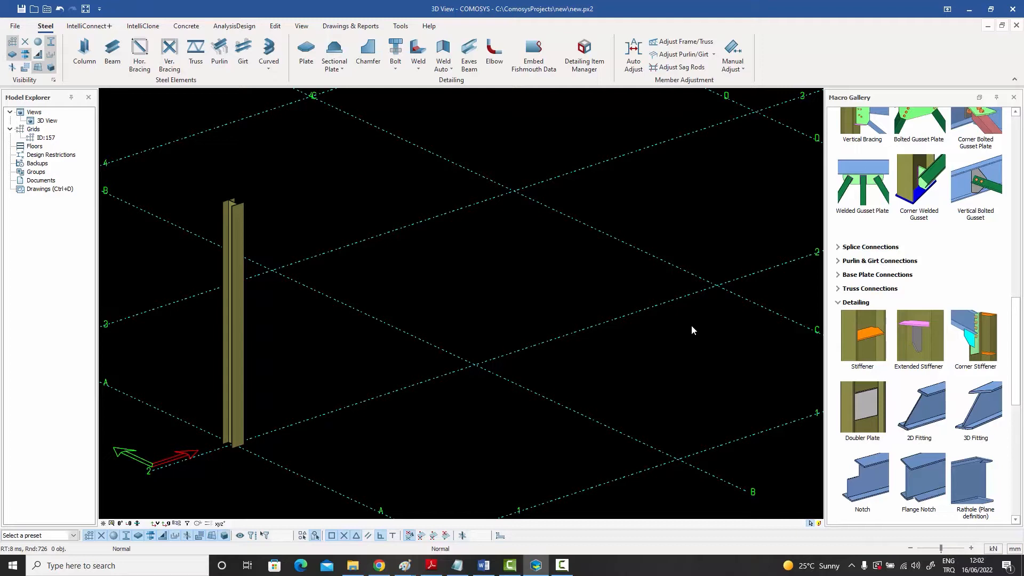
middle_click_drag(679, 331, 639, 320)
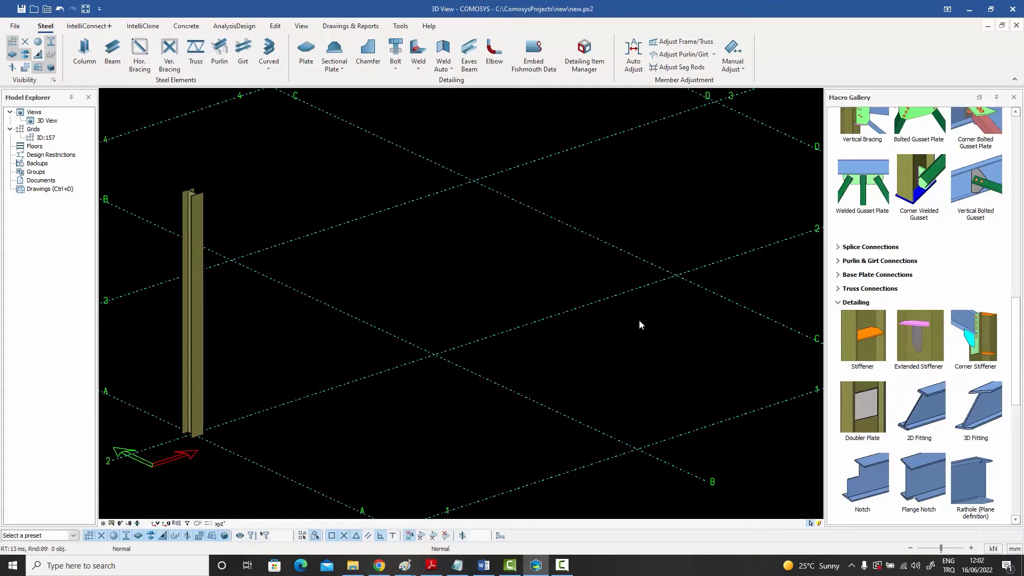
middle_click_drag(601, 305, 606, 315)
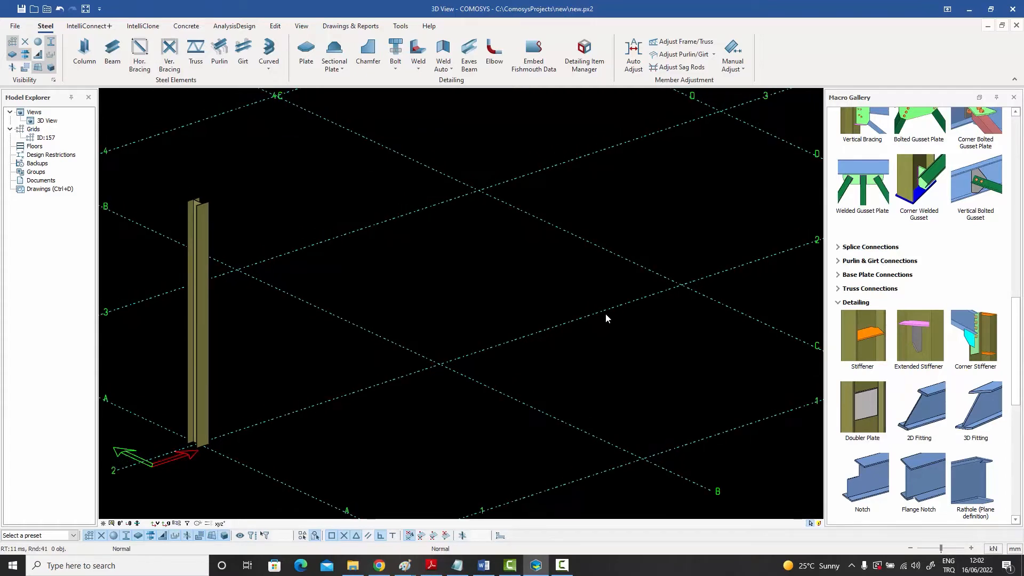
left_click(275, 26)
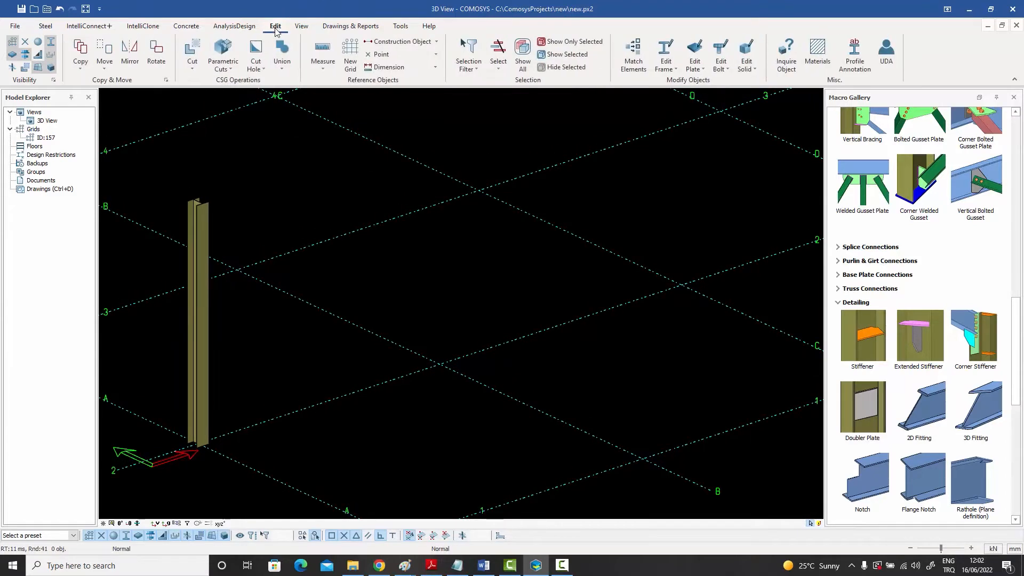
left_click(398, 56)
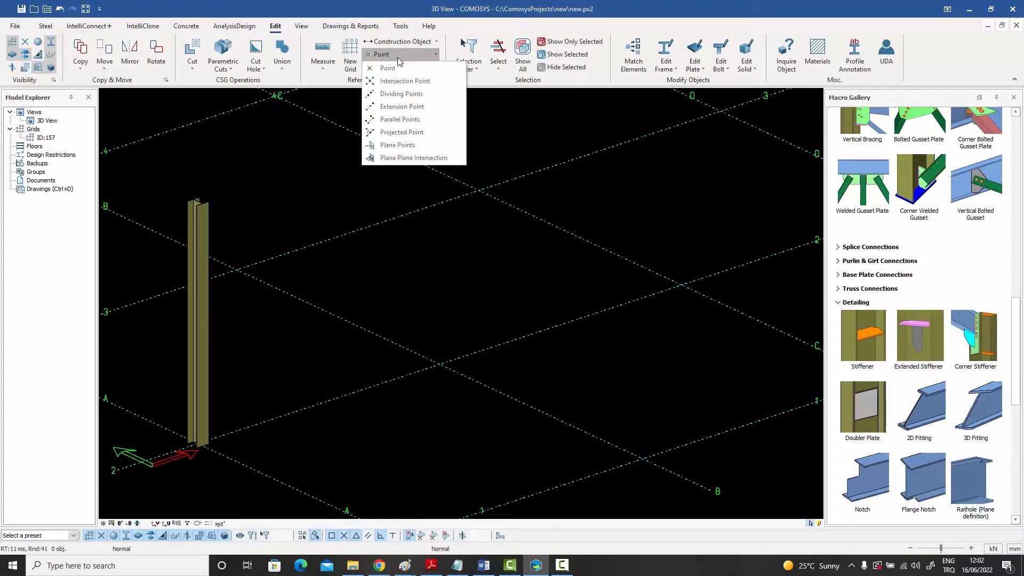
left_click(396, 43)
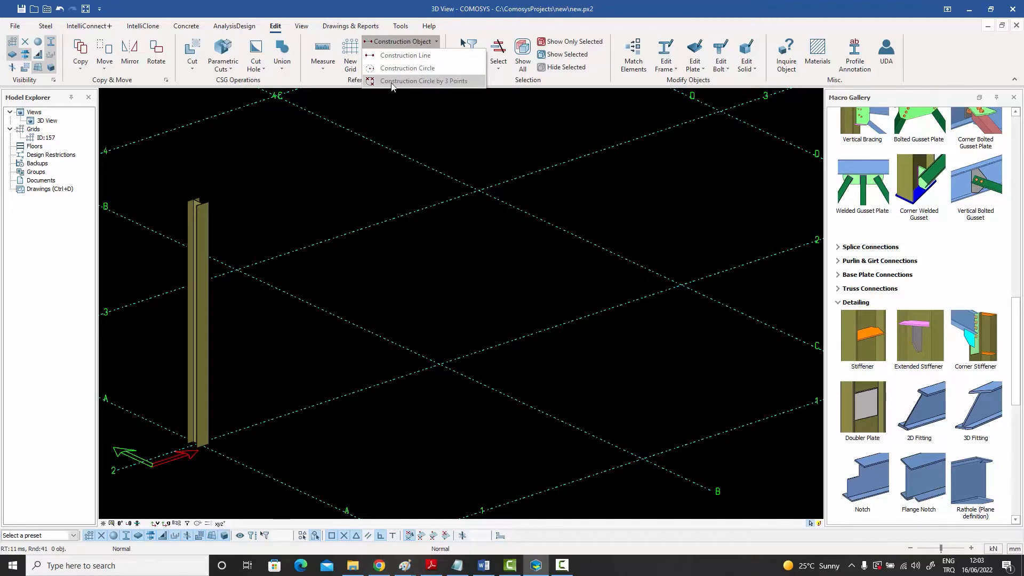
left_click(391, 42)
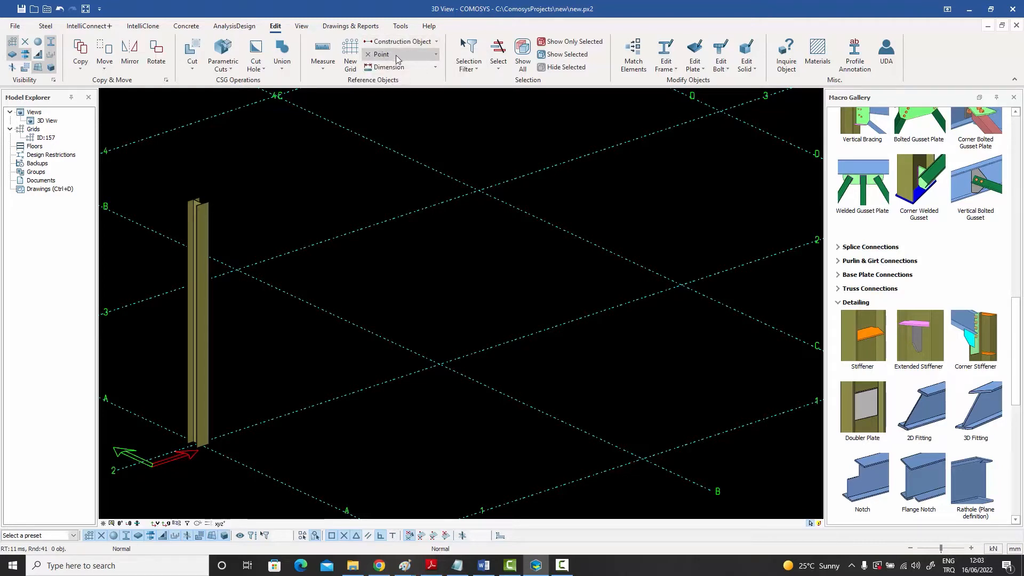
Create an intersection point where diagonals B-3 to C-2 and C-3 to B-2 cross, and turn on point visibility
left_click(397, 56)
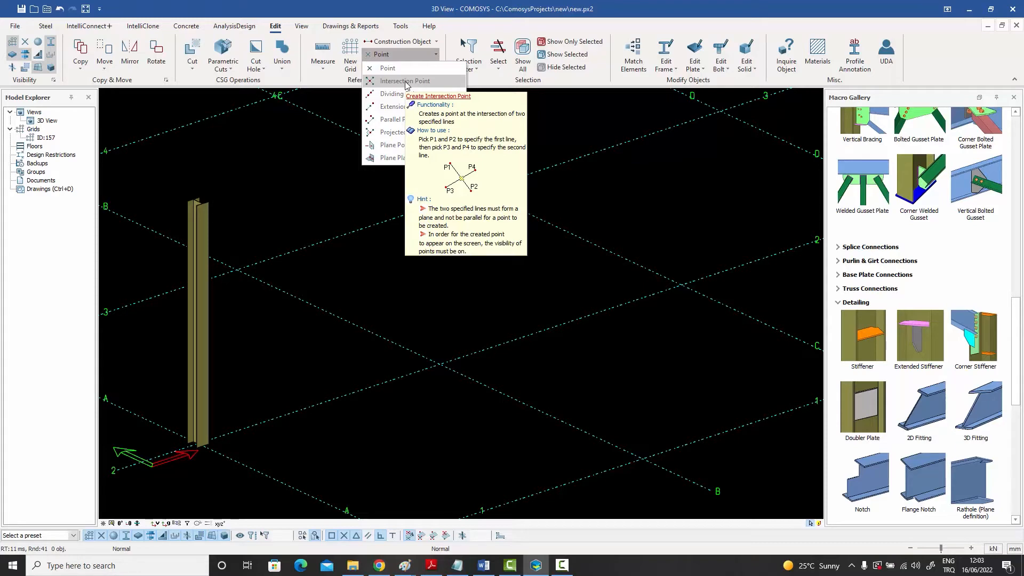
scroll(374, 234, "down", 3)
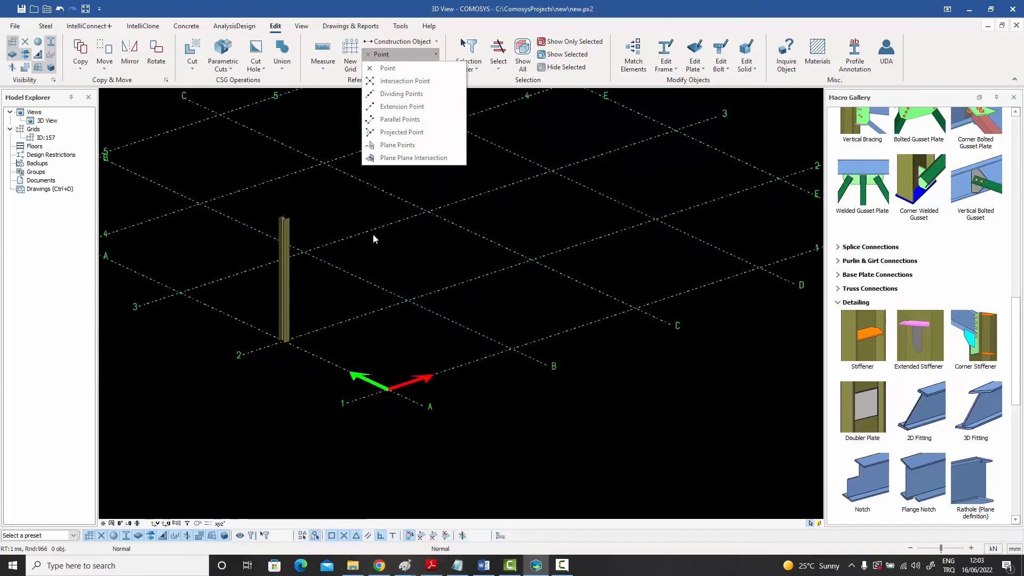
scroll(373, 235, "down", 2)
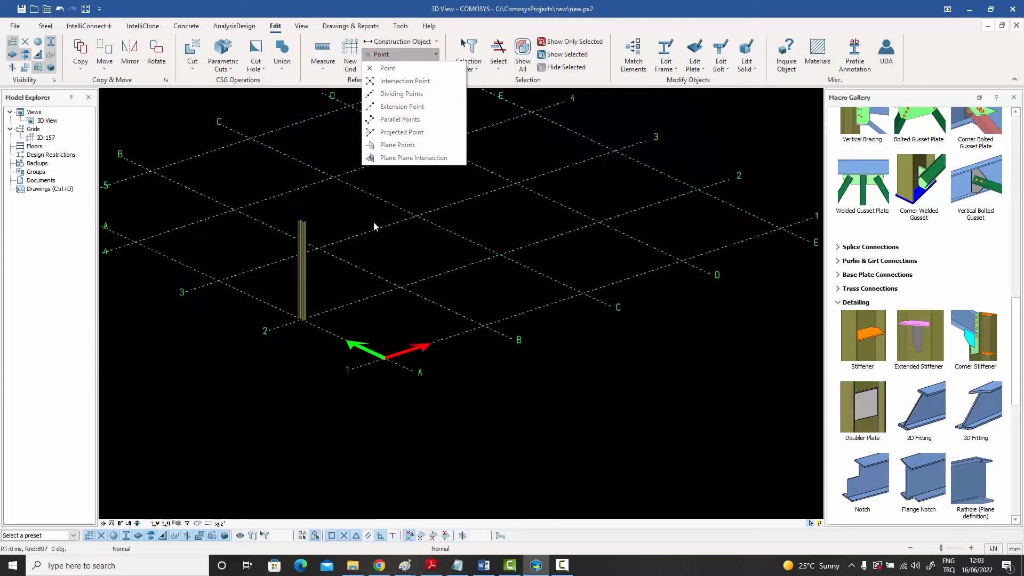
left_click(400, 81)
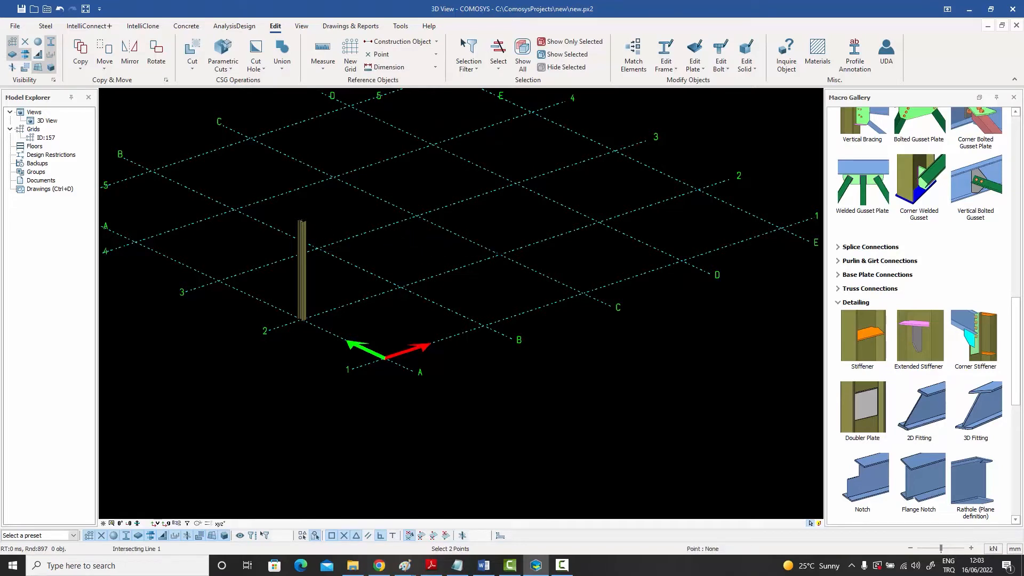
left_click(317, 248)
left_click(500, 254)
left_click(415, 216)
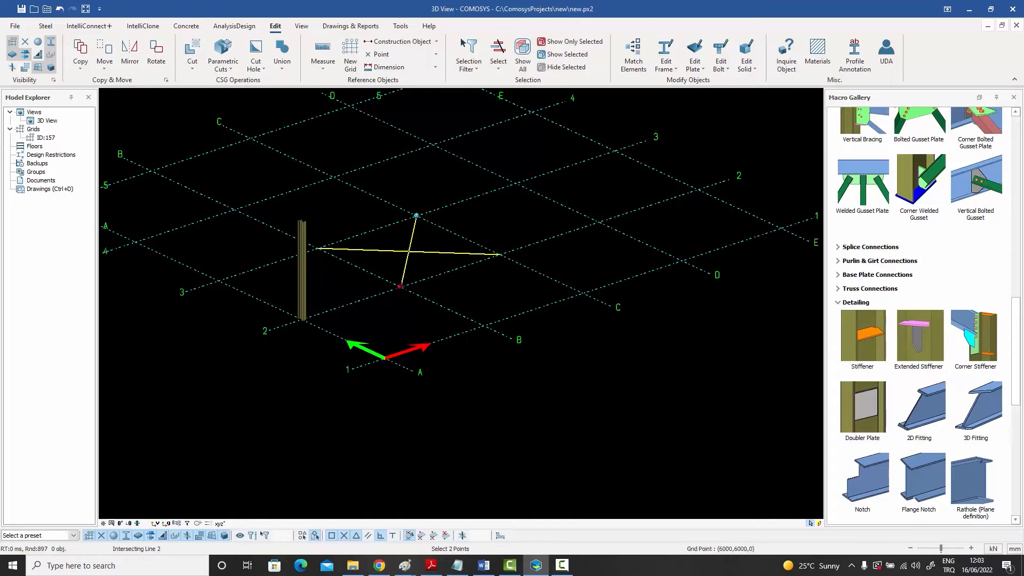
left_click(400, 287)
scroll(419, 257, "up", 2)
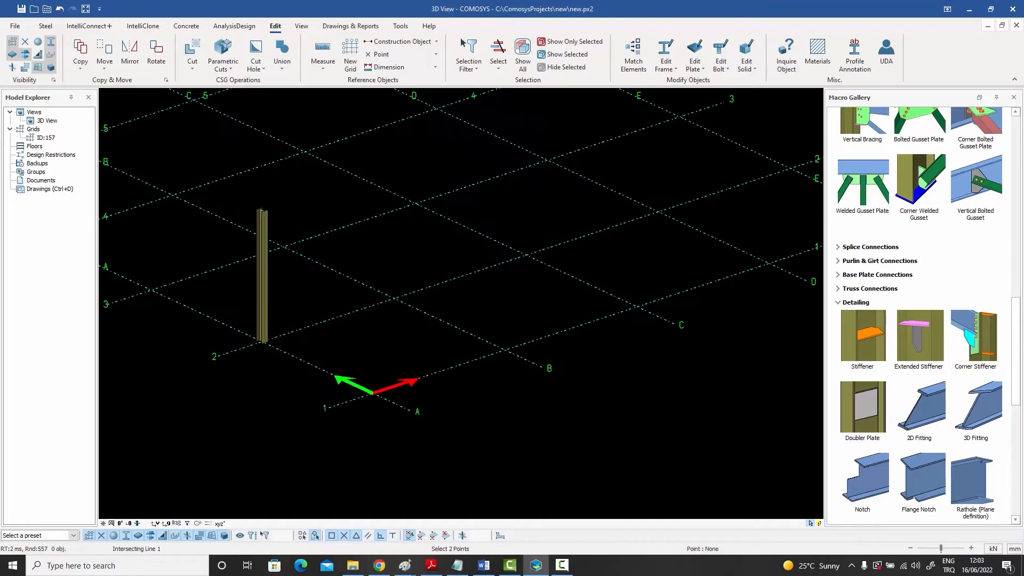
right_click(417, 251)
left_click(421, 254)
left_click(41, 42)
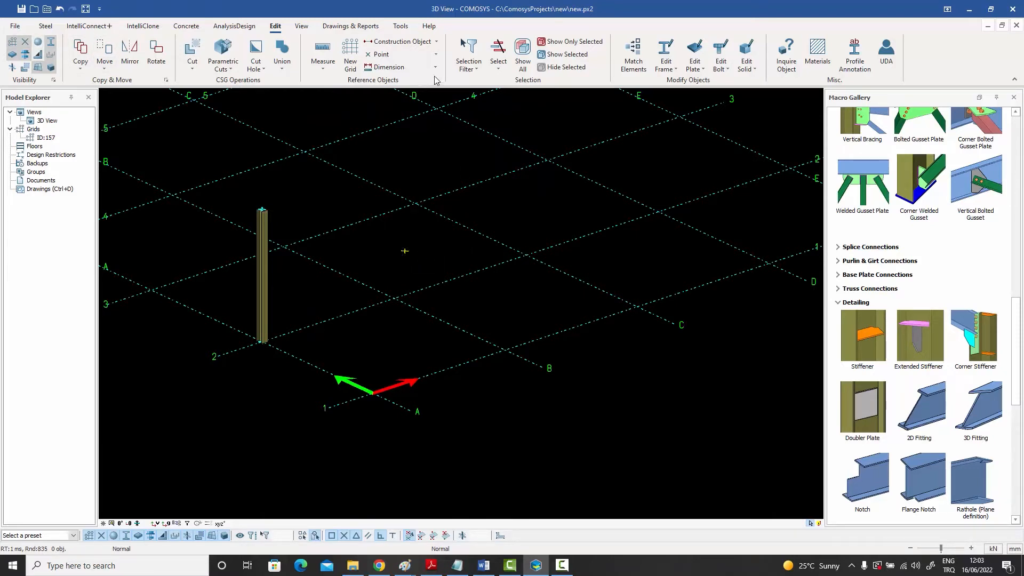
Create a single dividing point midway between grid points B-2 and C-1
left_click(435, 53)
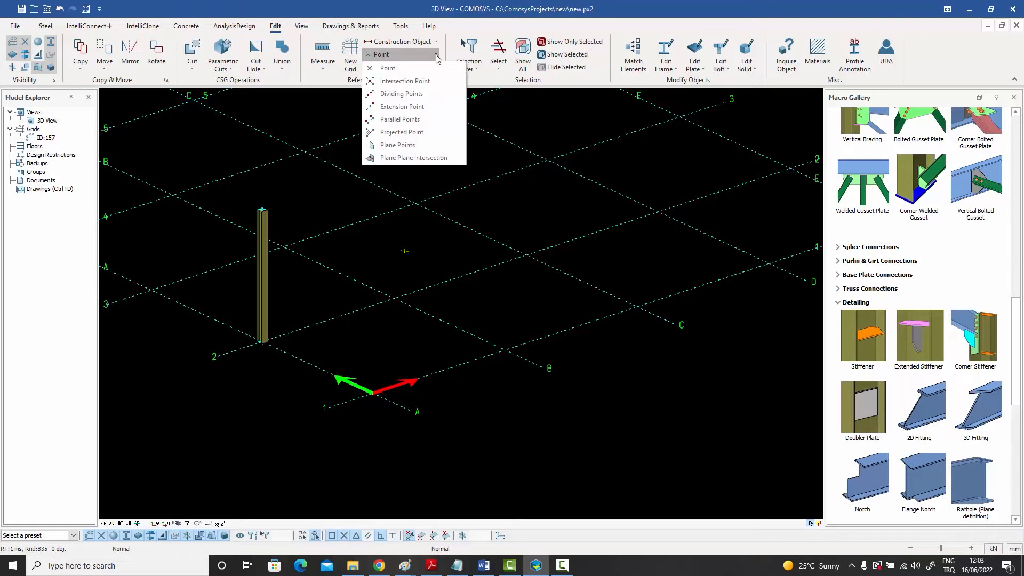
left_click(420, 98)
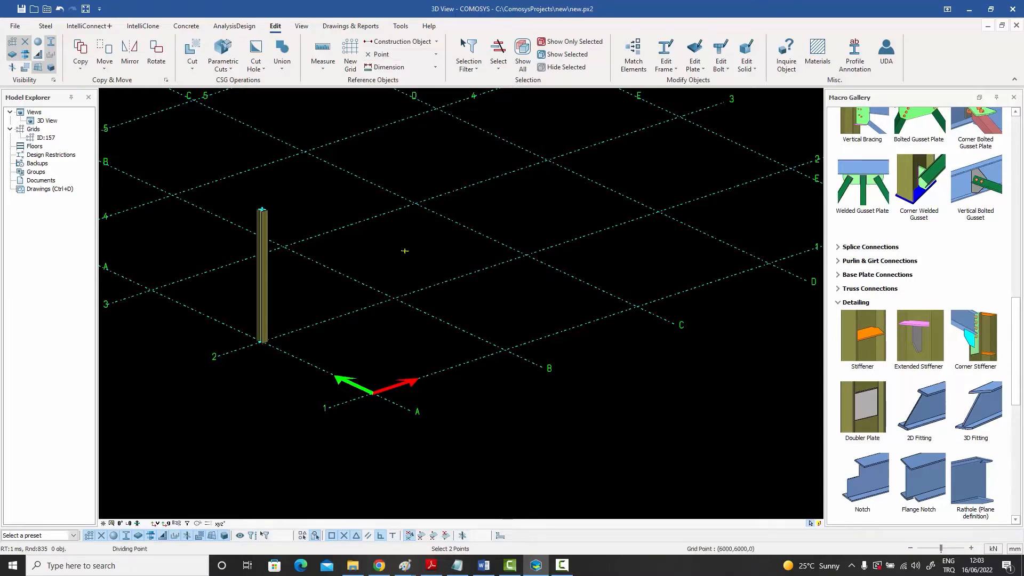
left_click(394, 298)
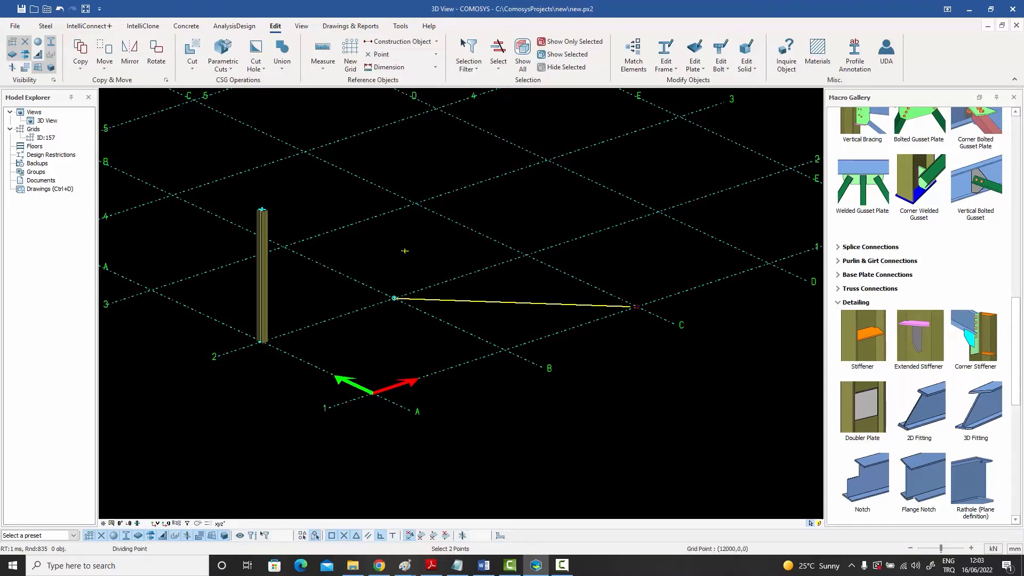
left_click(635, 307)
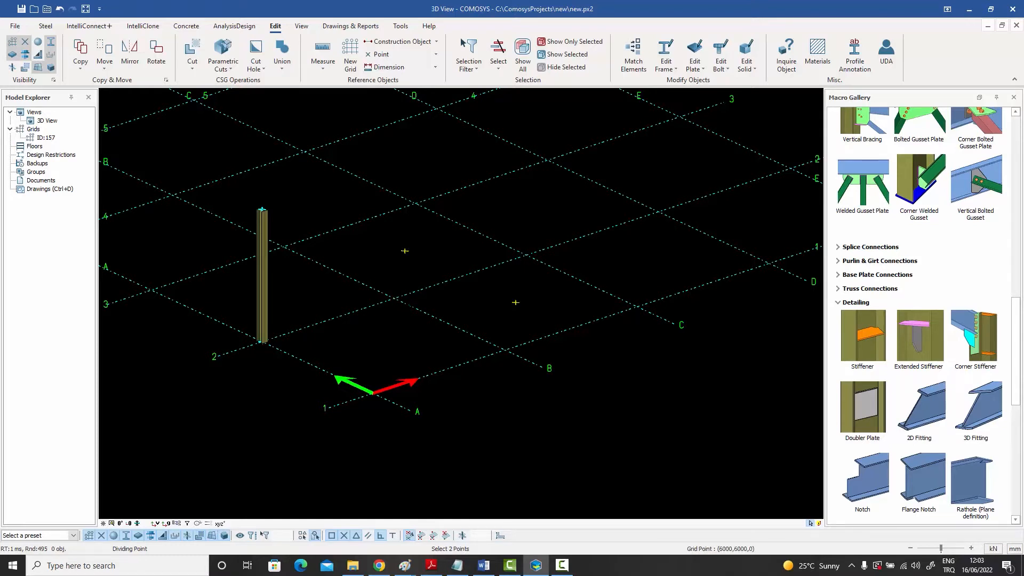
Create another dividing point halfway between grid point B-2 and the midpoint of the B-2 to C-1 diagonal
left_click(394, 298)
left_click(515, 303)
right_click(513, 273)
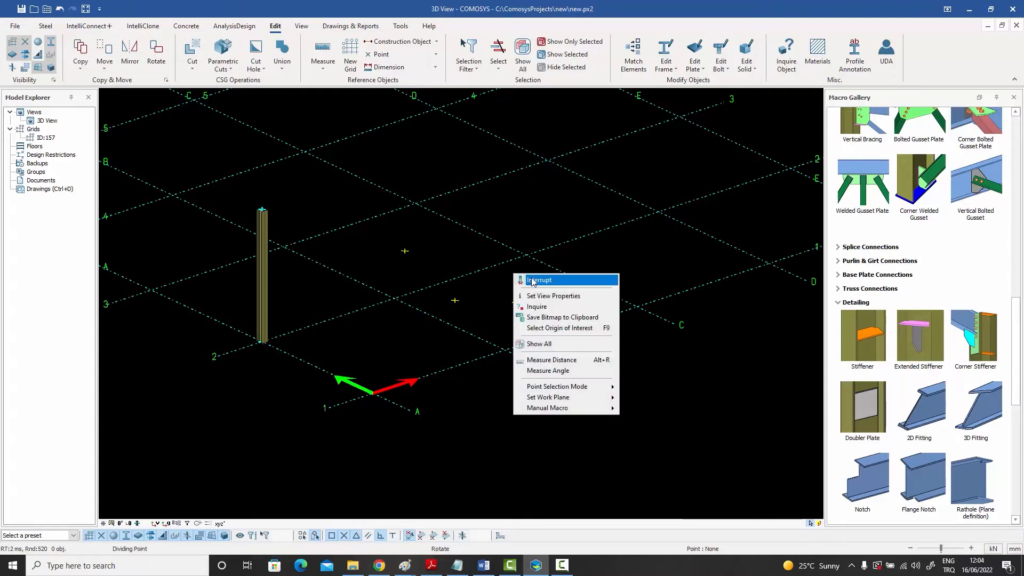
left_click(530, 278)
Set the number of dividing points to 3 and create them between the two points on the B-2 to C-1 diagonal
left_click(423, 55)
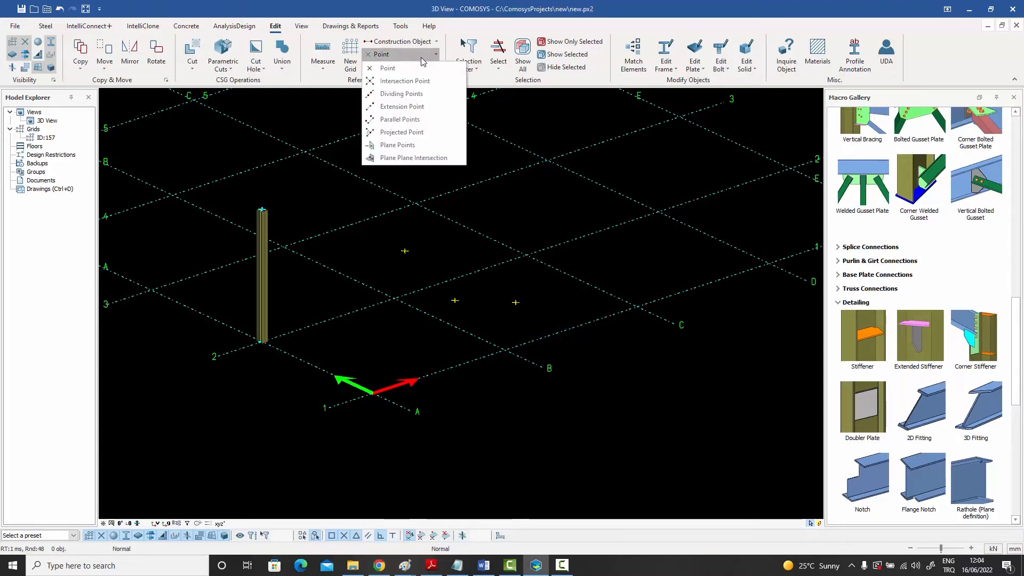
left_click(415, 97)
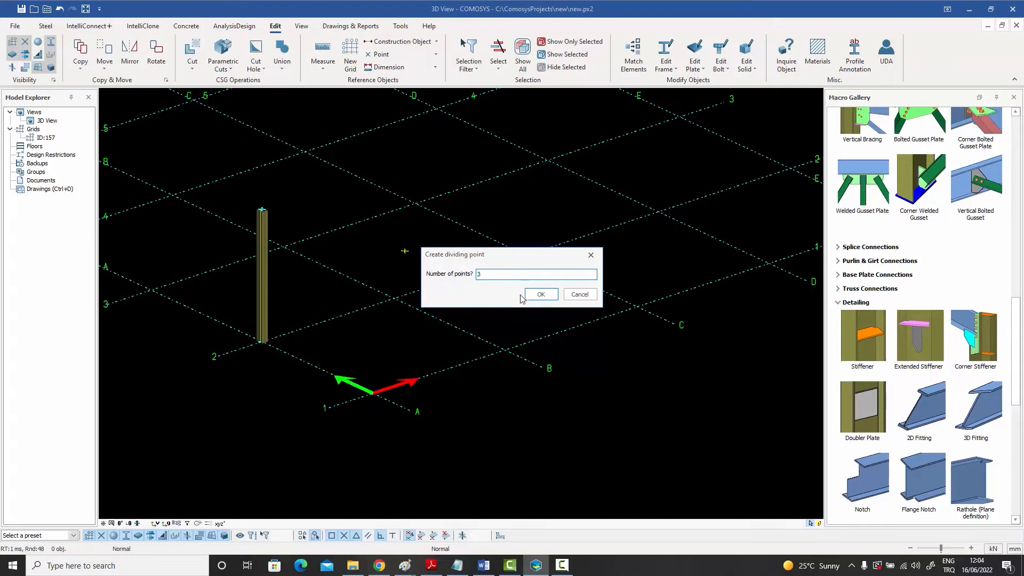
left_click(541, 295)
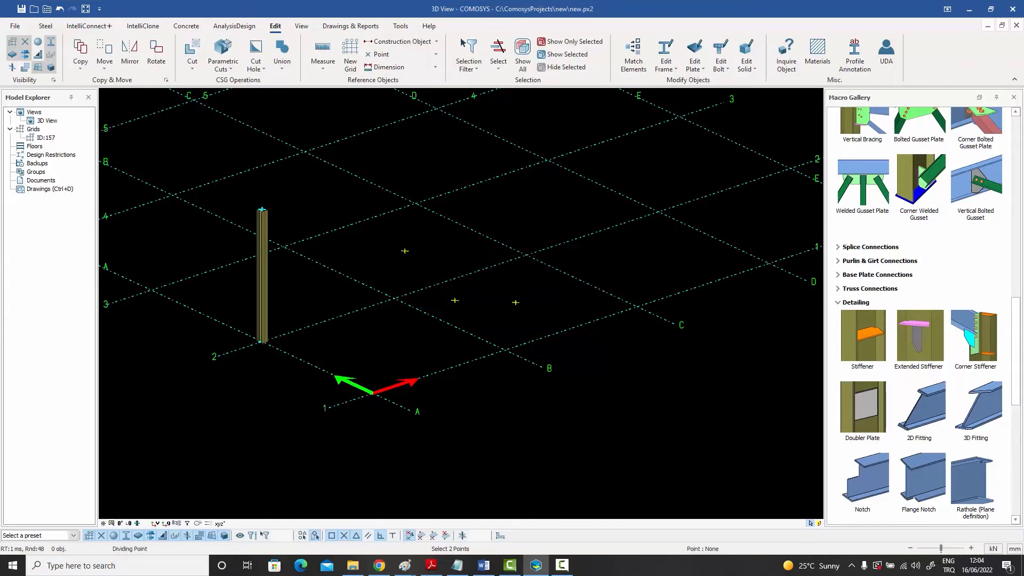
left_click(514, 303)
right_click(497, 284)
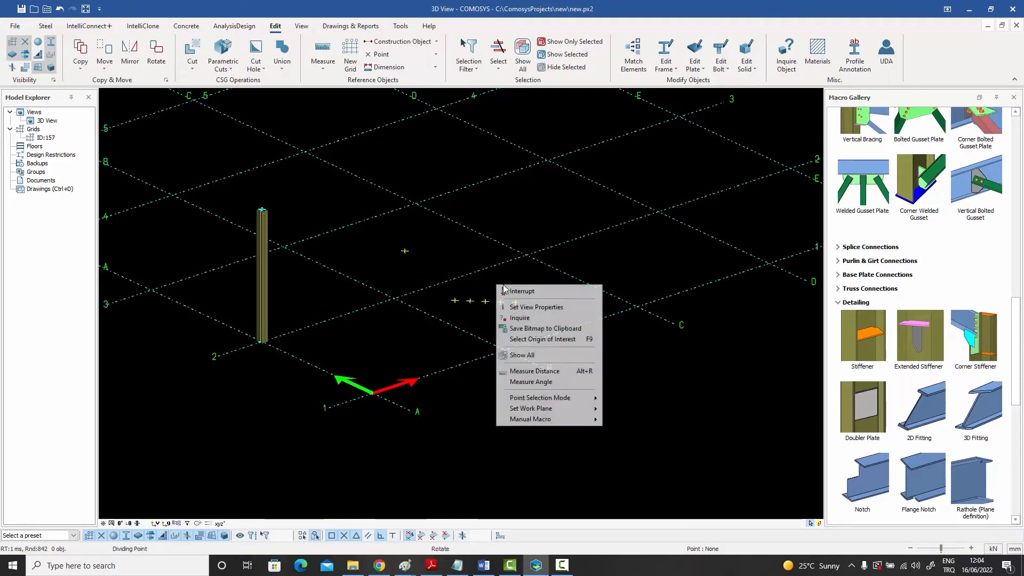
left_click(533, 292)
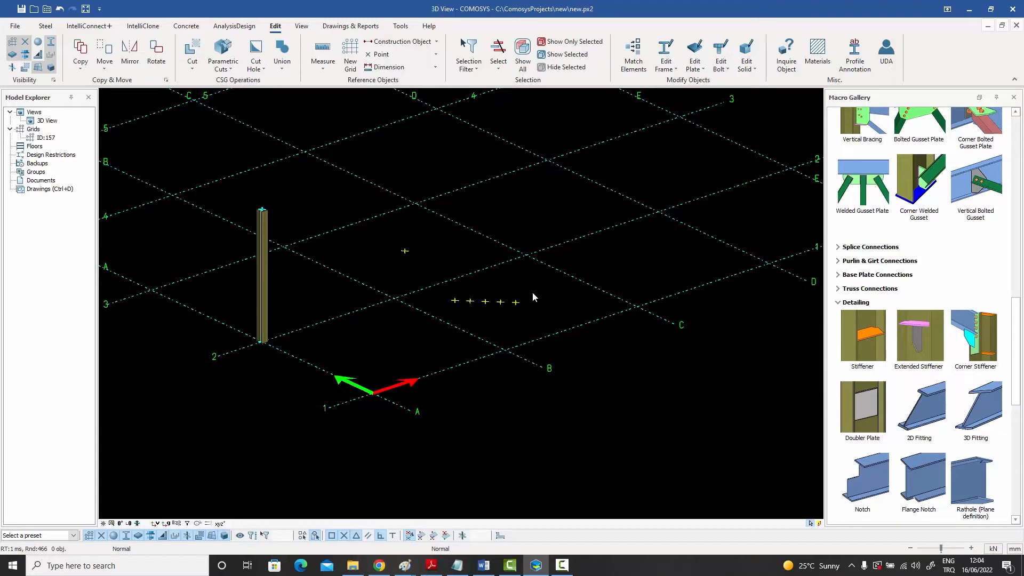
Set the number of dividing points to 5 and create them on the diagonal between grid points C-2 and D-3
left_click(403, 54)
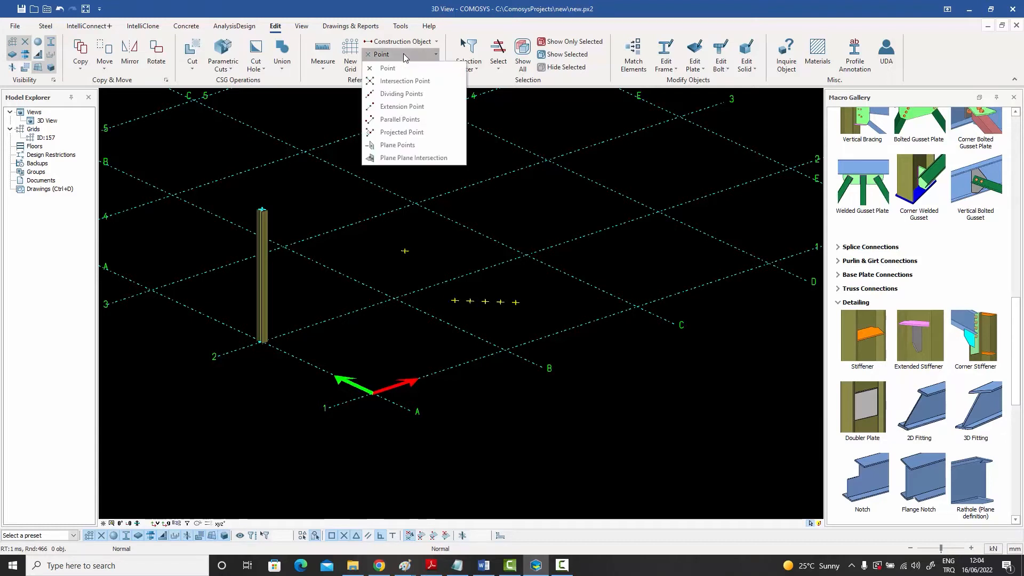
left_click(398, 94)
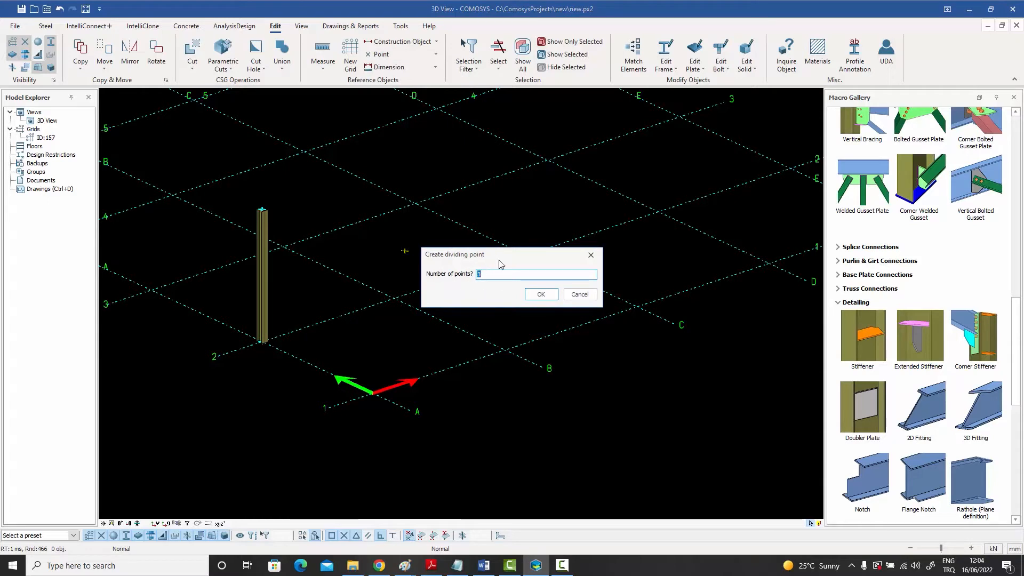
type("5")
left_click(539, 294)
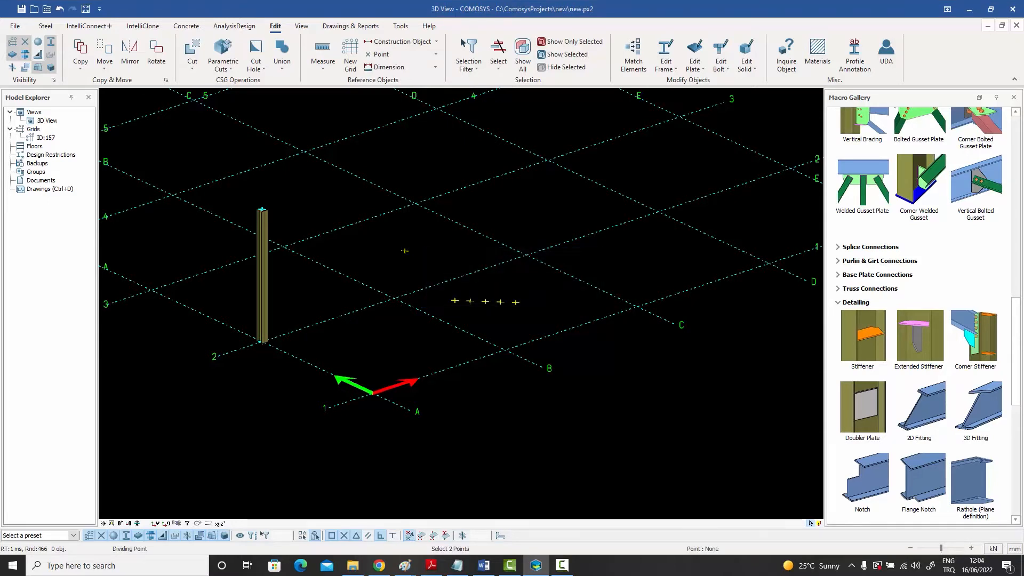
right_click(520, 223)
left_click(533, 229)
middle_click_drag(533, 229, 511, 233)
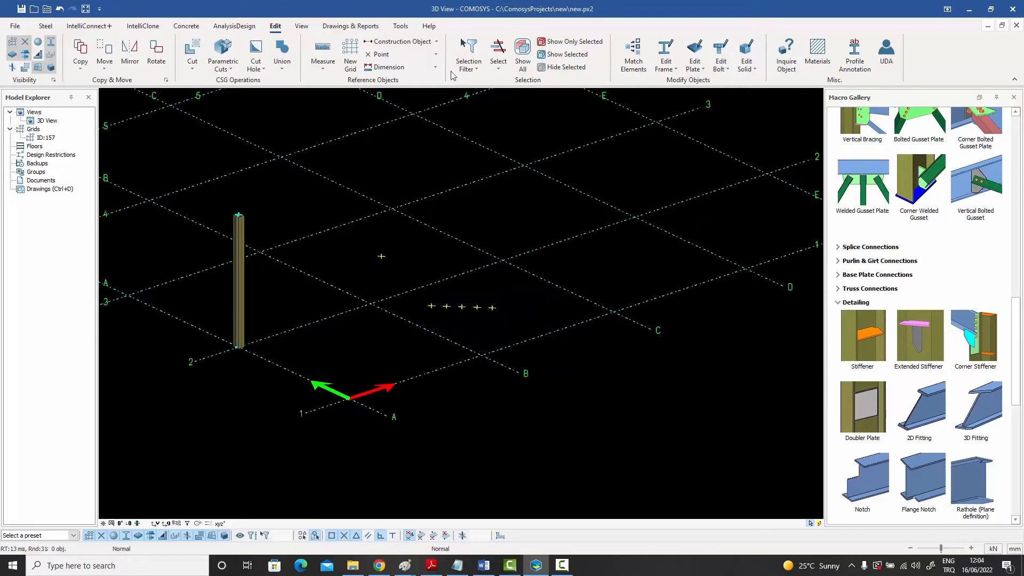
left_click(421, 54)
left_click(401, 94)
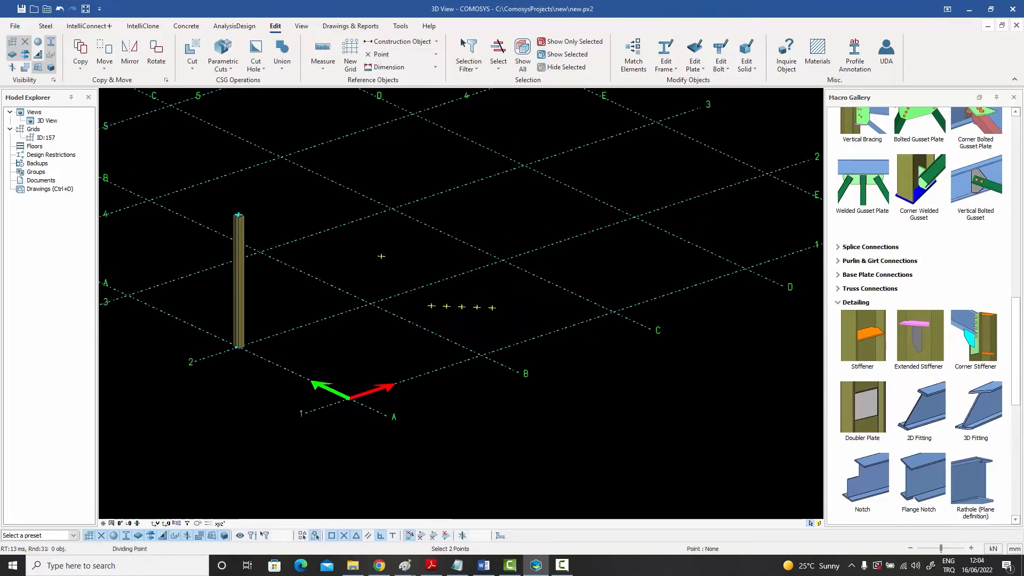
left_click(501, 261)
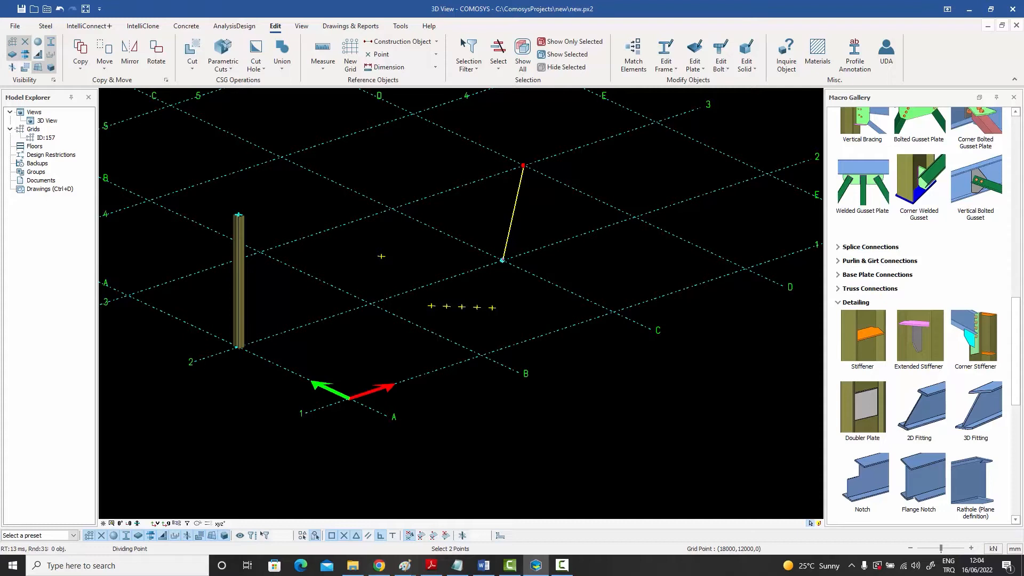
left_click(502, 260)
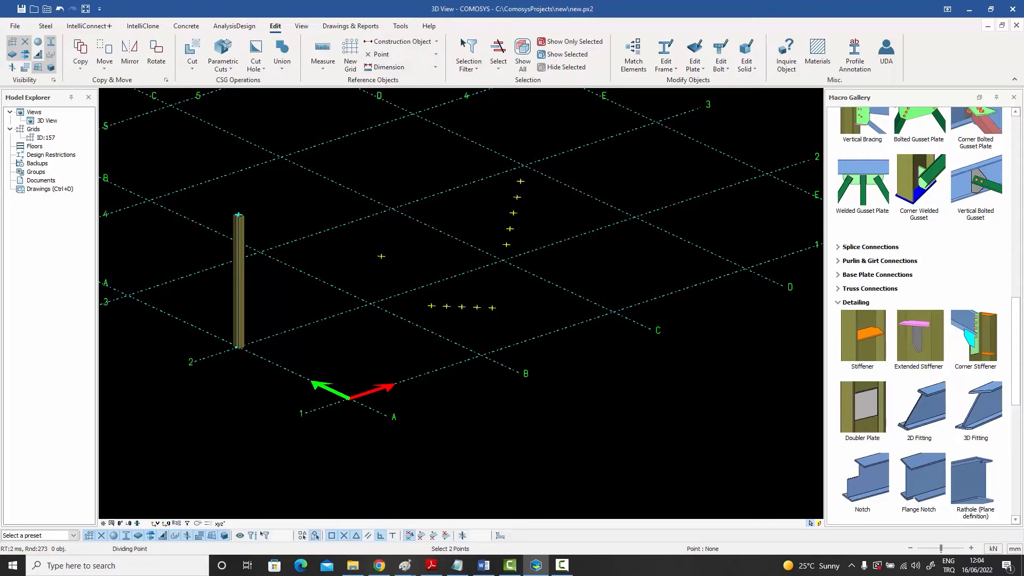
Create nine dividing points along grid line 2 between grid points C-2 and D-2
left_click(502, 260)
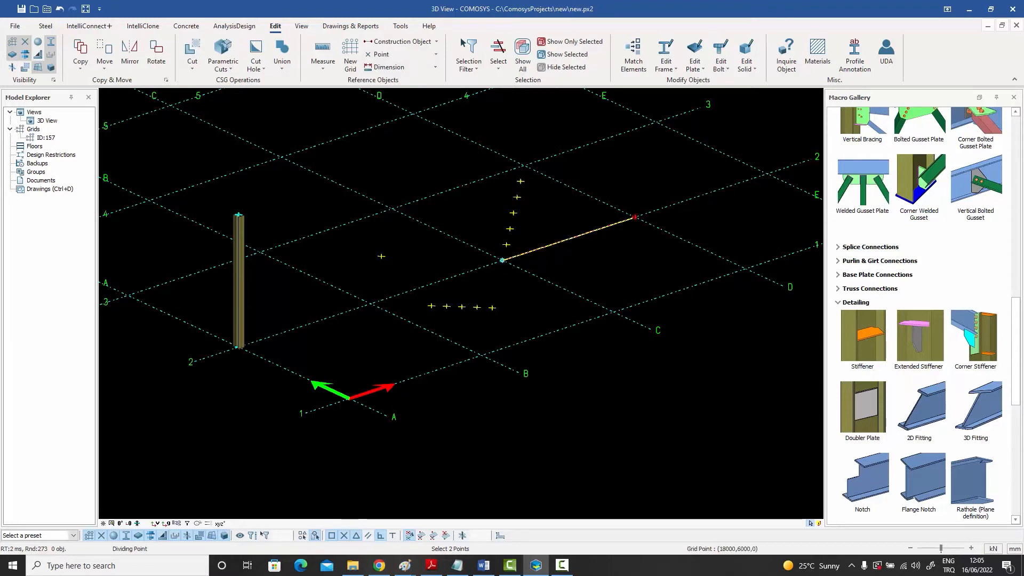
left_click(634, 217)
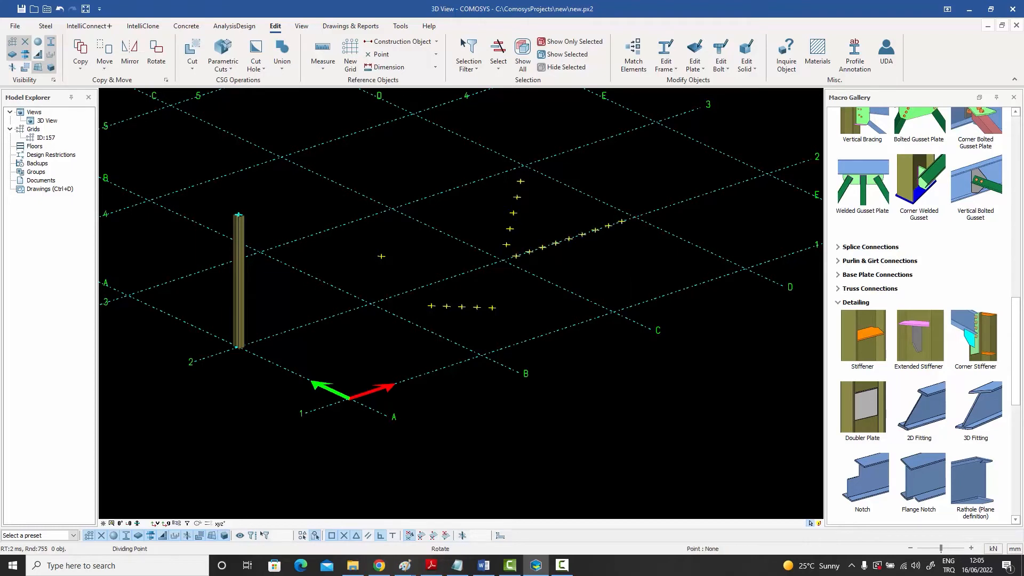
right_click(633, 175)
left_click(644, 181)
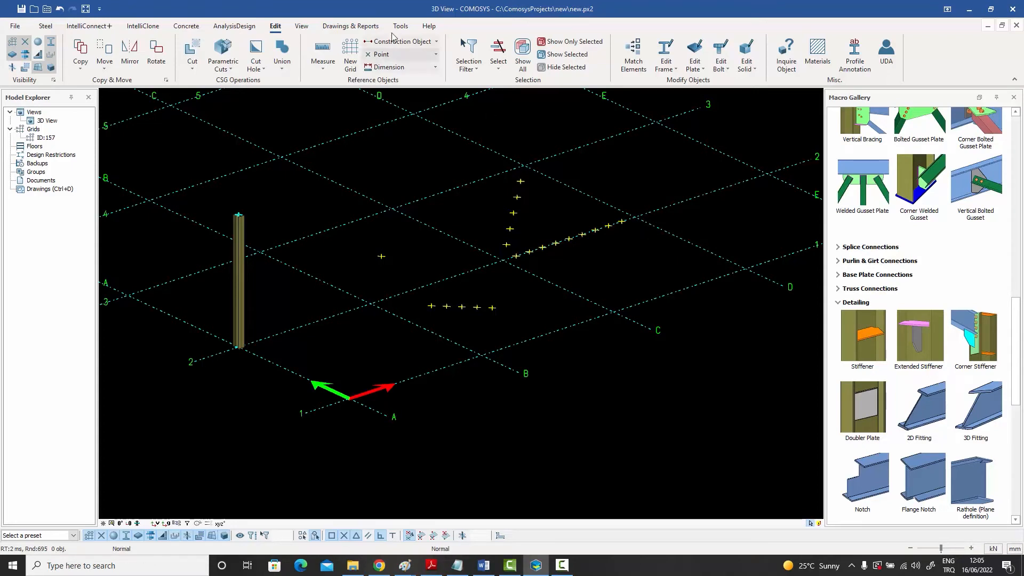
Create an extension point beyond the diagonals' intersection point, in the direction from grid point B-2, using a positive distance
left_click(436, 54)
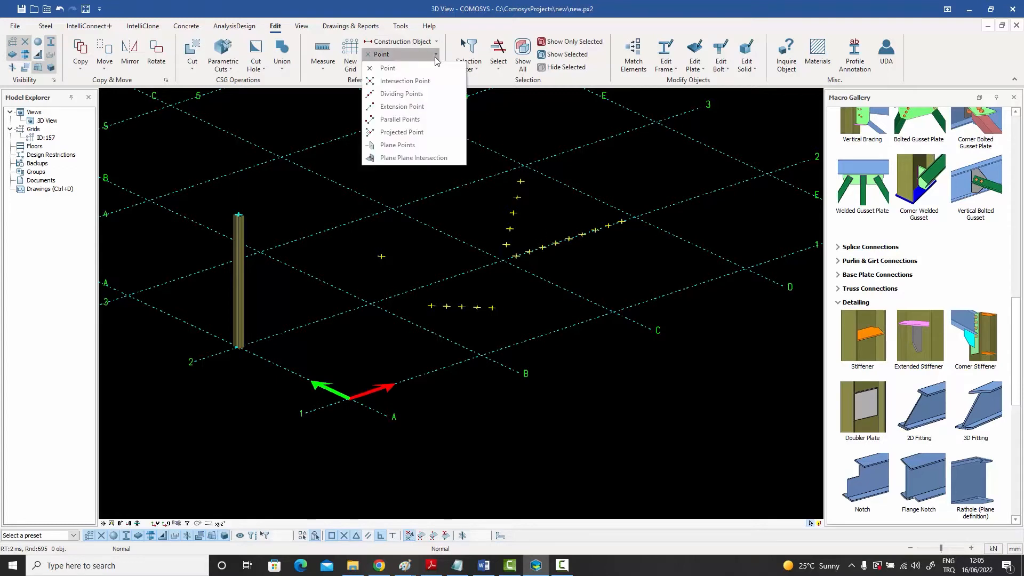
left_click(410, 111)
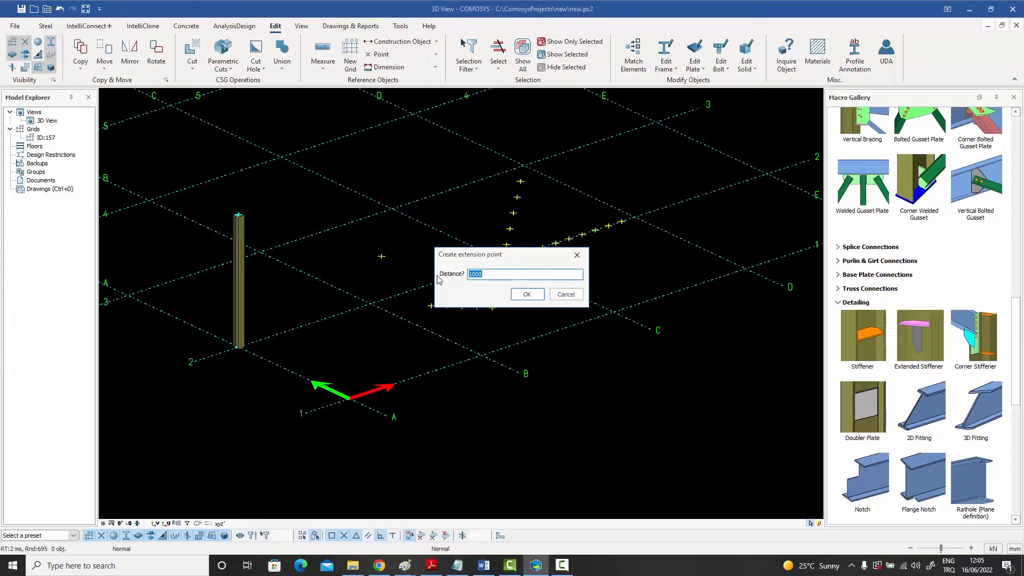
type("1")
left_click(526, 295)
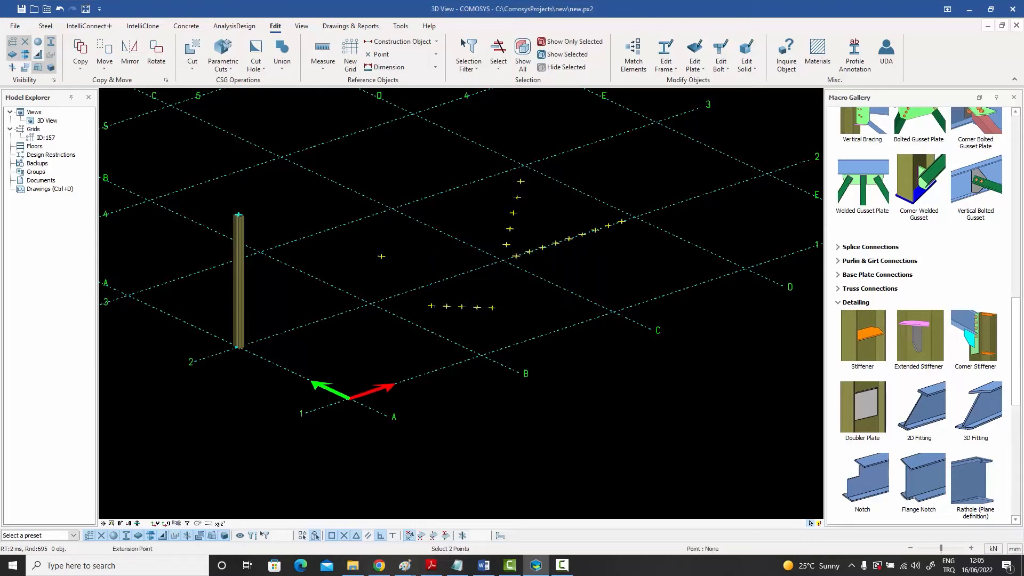
left_click(371, 303)
left_click(380, 256)
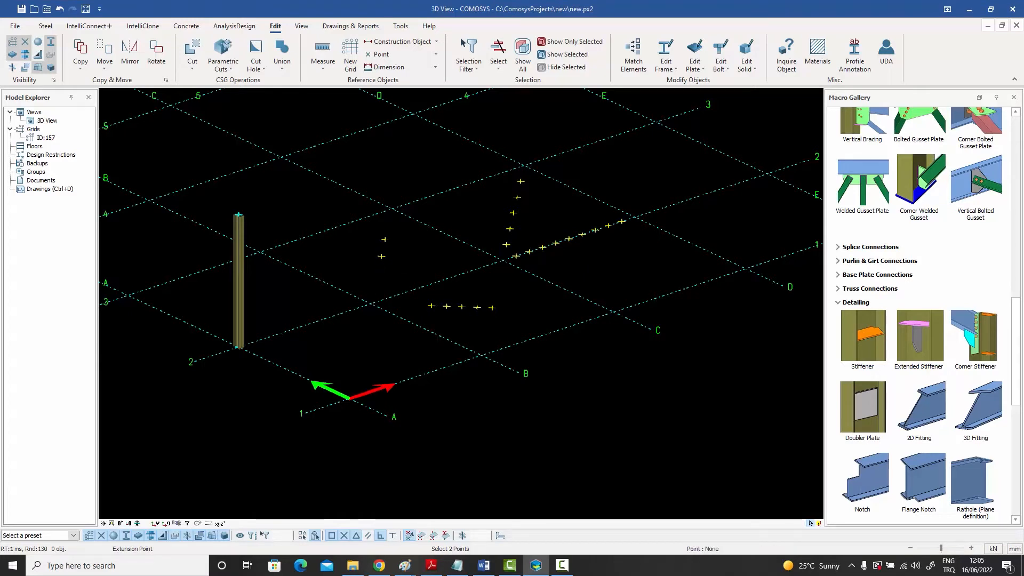
right_click(404, 254)
left_click(417, 259)
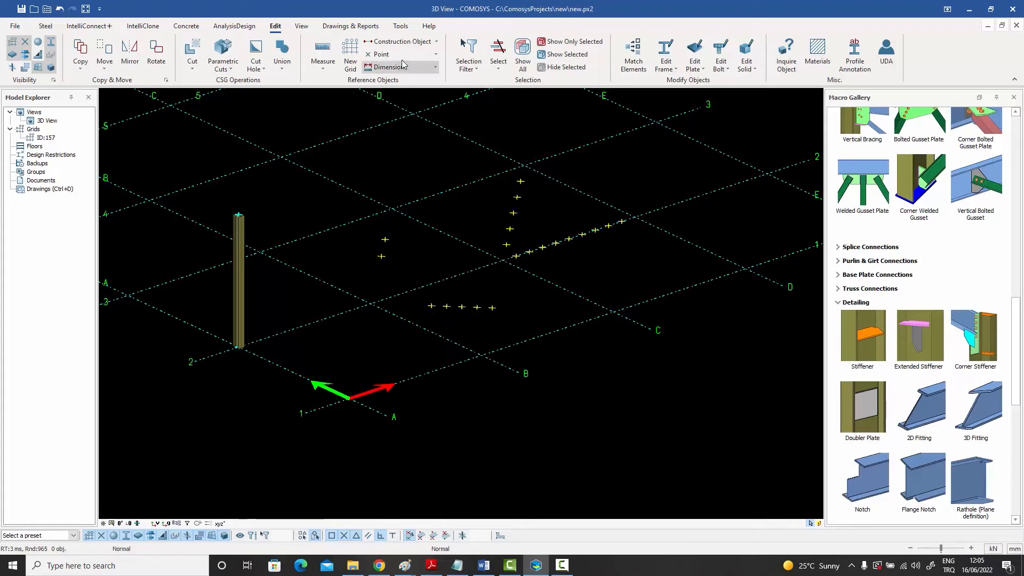
Create an extension point at distance -1500 from the diagonals' intersection point, back towards grid point B-2
left_click(404, 55)
left_click(404, 106)
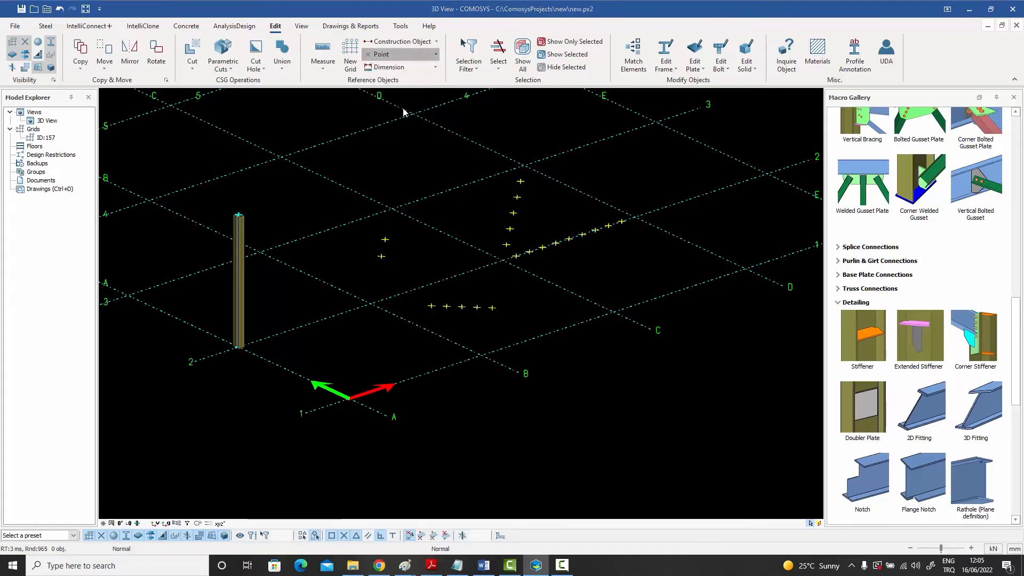
type("-1")
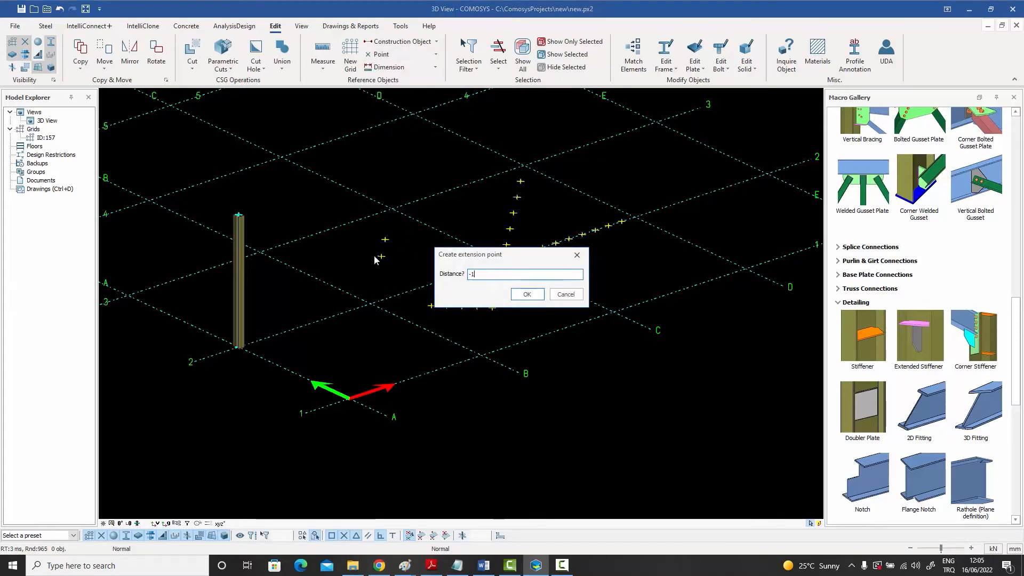
type("500")
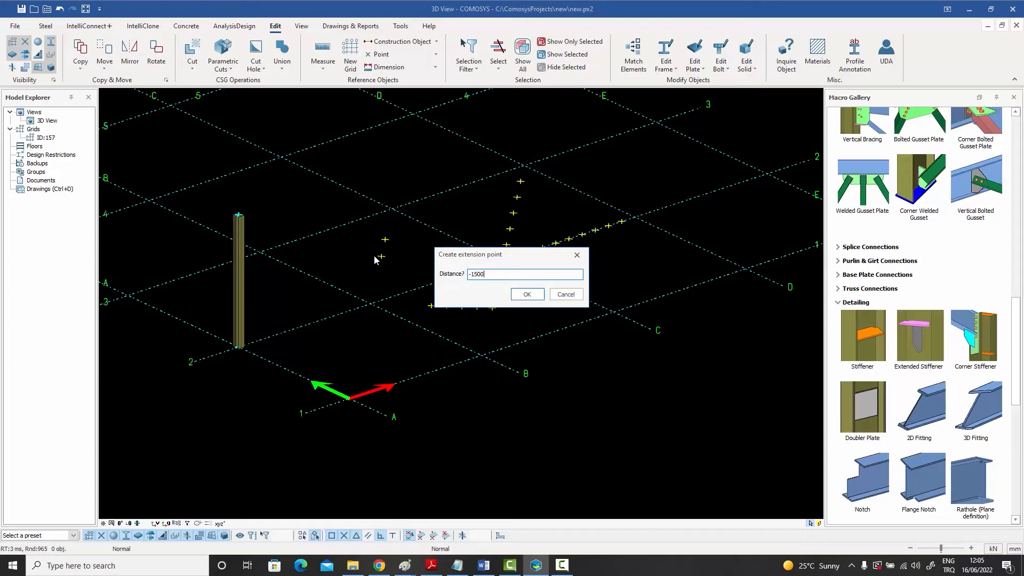
left_click(527, 294)
left_click(405, 54)
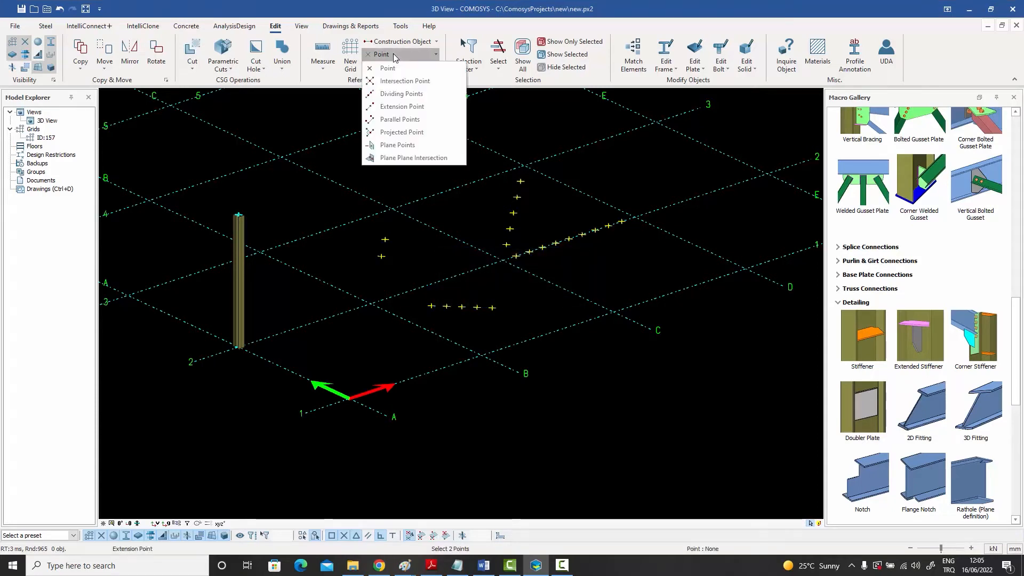
left_click(393, 105)
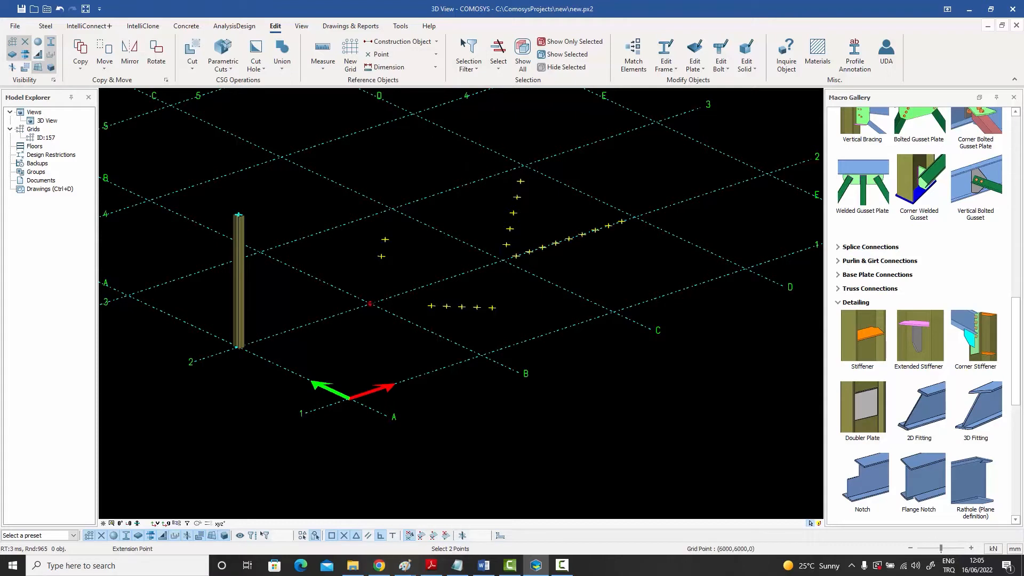
left_click(371, 302)
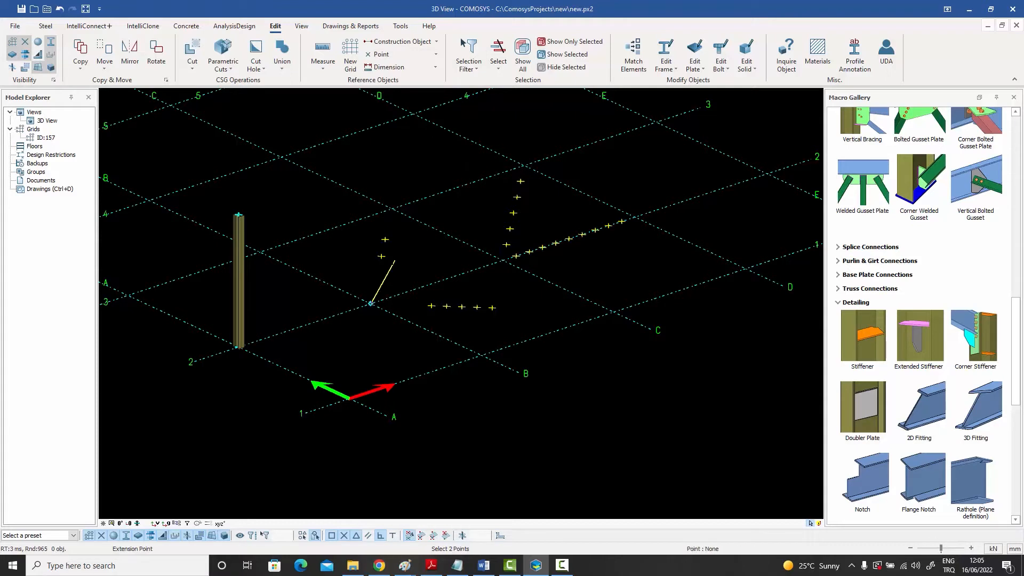
left_click(381, 256)
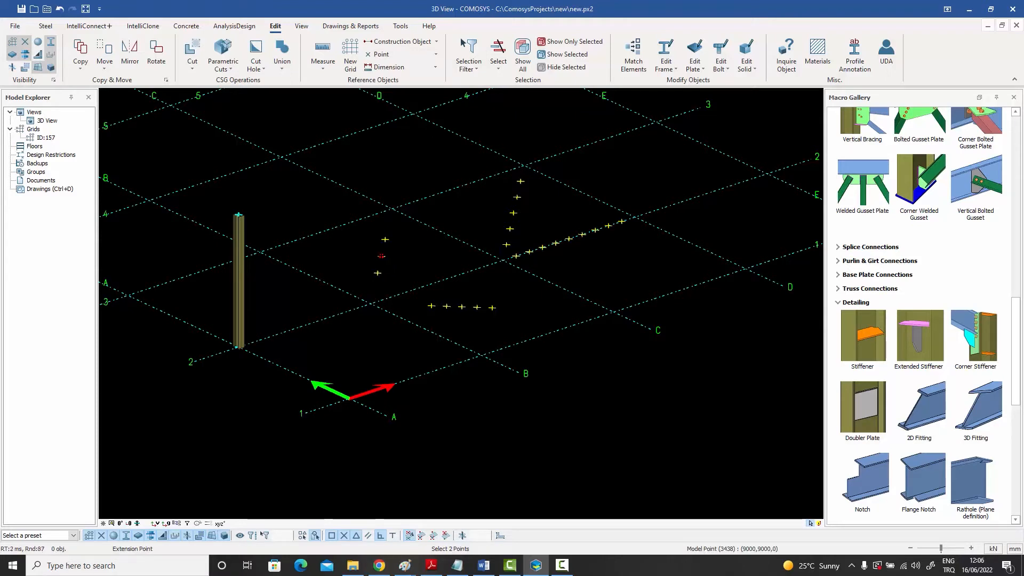
right_click(401, 245)
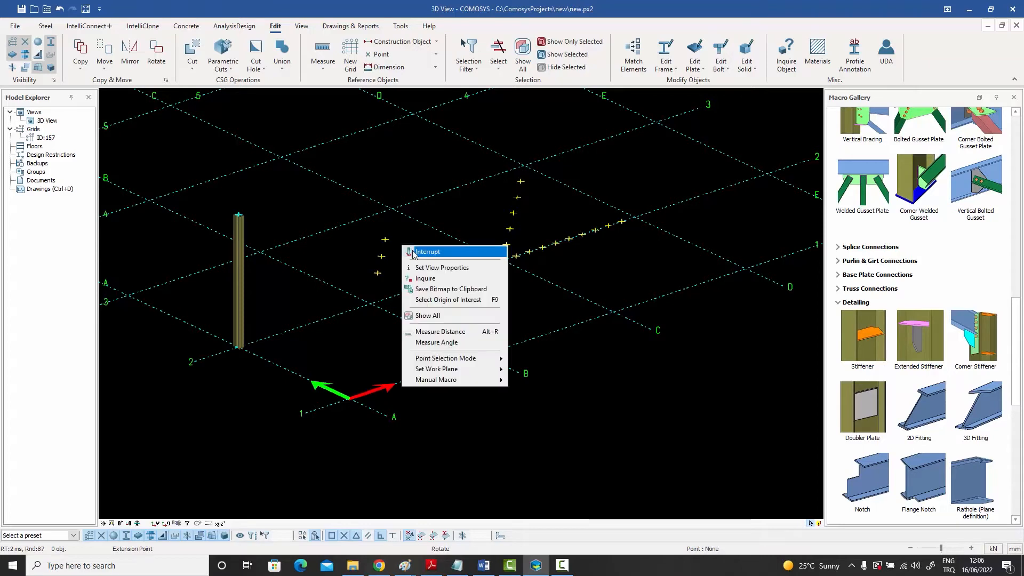
left_click(414, 253)
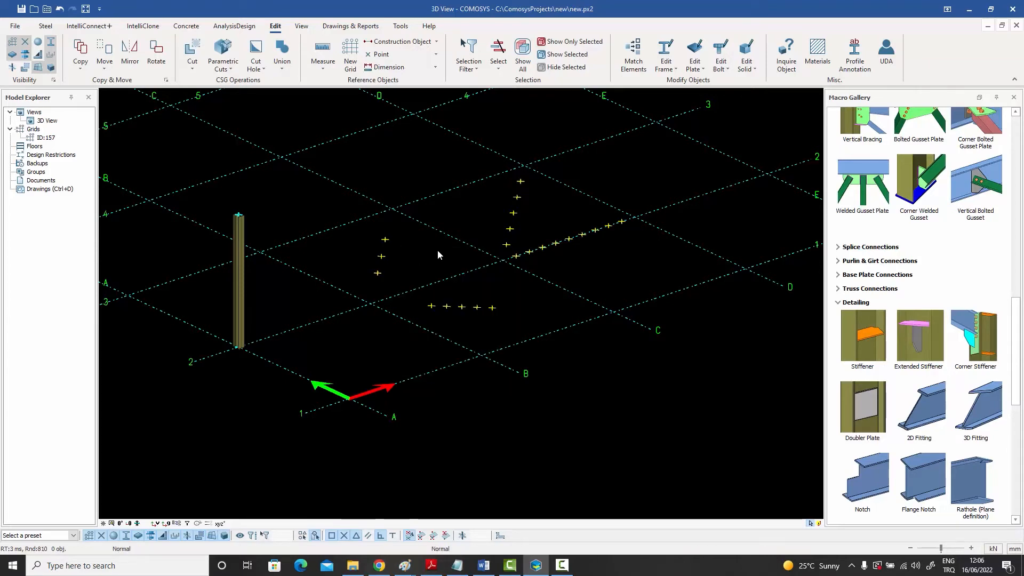
left_click(409, 55)
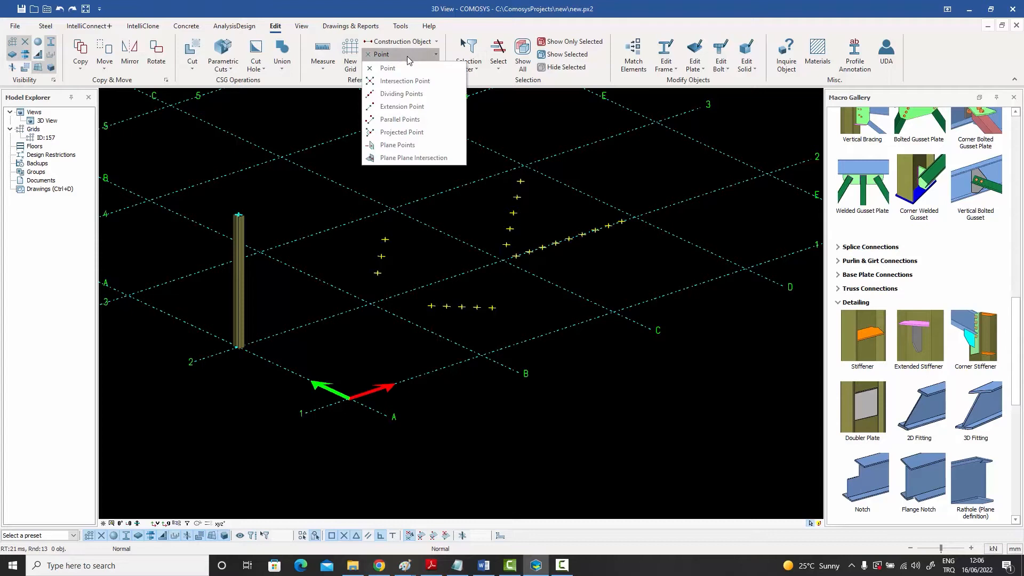
left_click(408, 108)
left_click(490, 275)
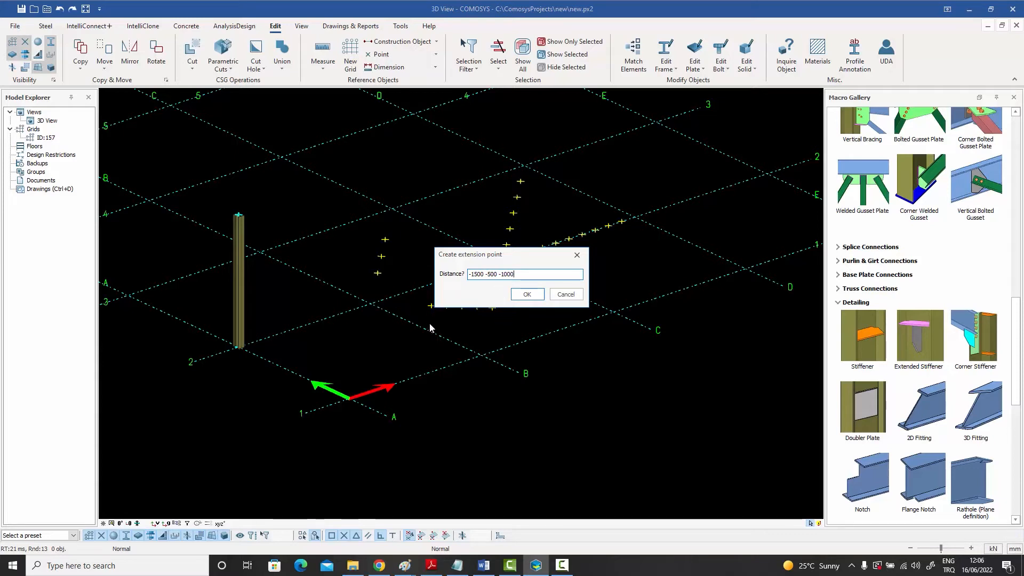
left_click(522, 294)
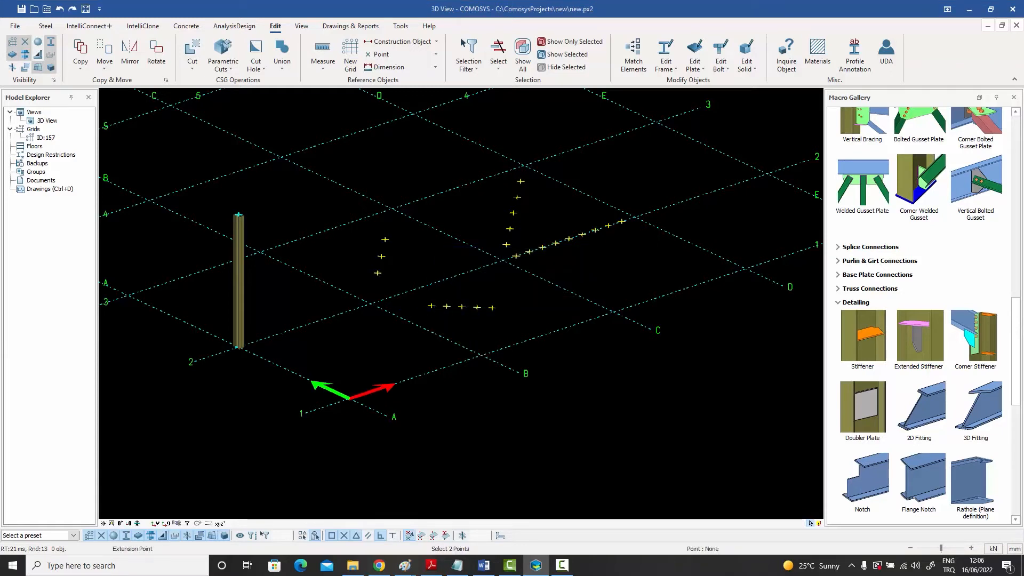
left_click(371, 304)
left_click(482, 355)
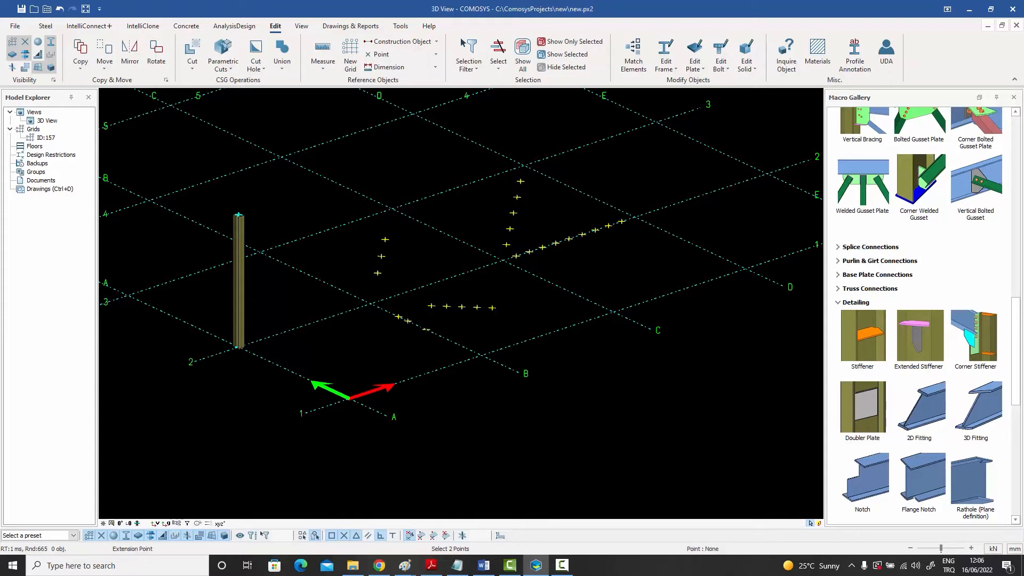
left_click(426, 329)
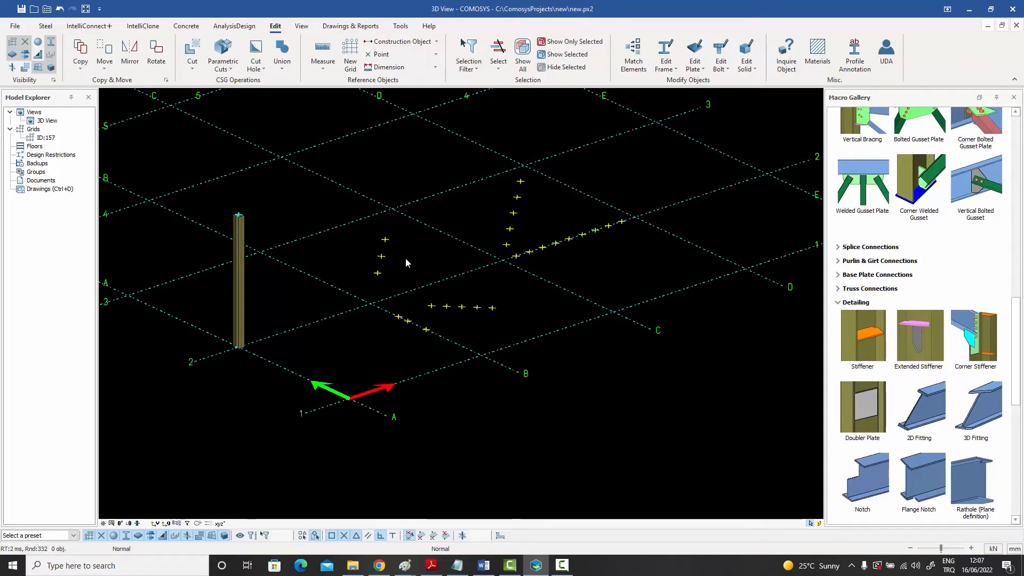
Create two parallel points at distance 1000 from the line through the upper and lower extension points around the diagonals' intersection
left_click(436, 54)
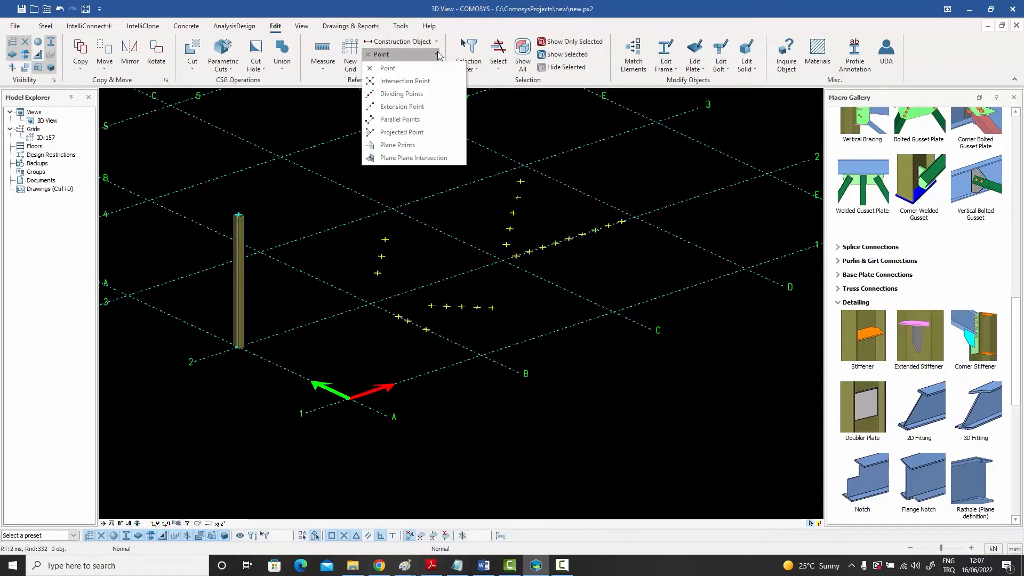
left_click(422, 123)
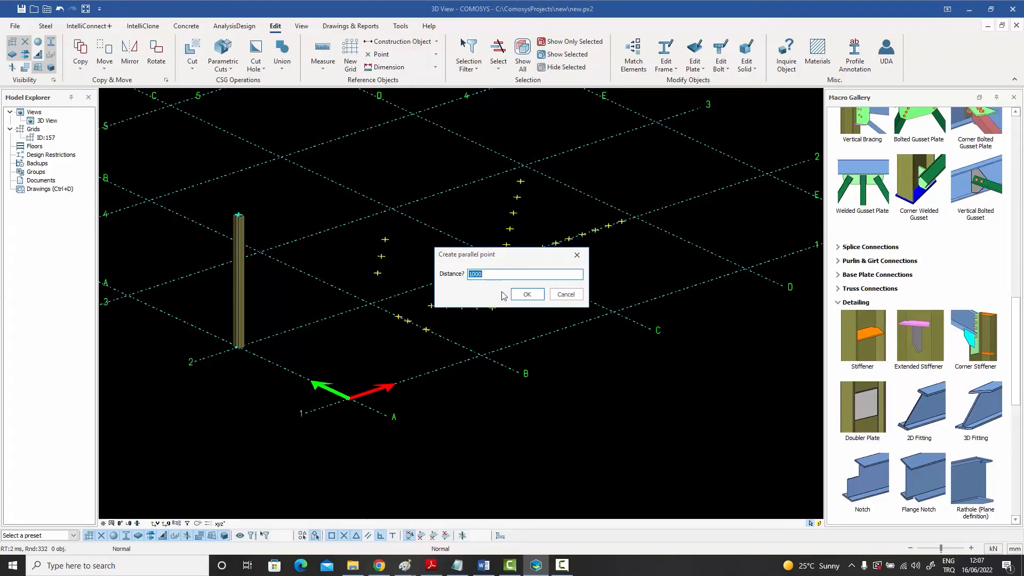
left_click(525, 295)
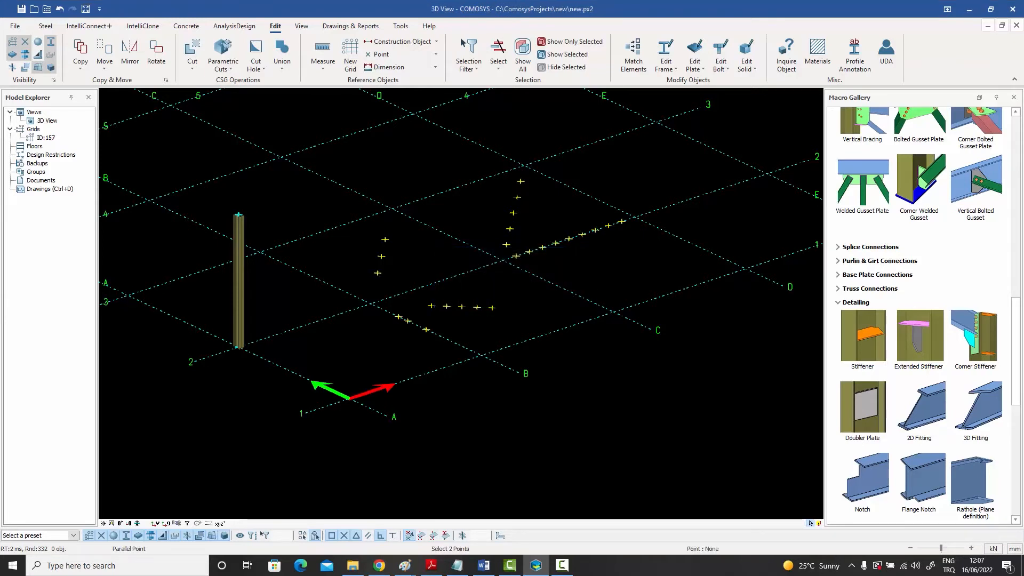
left_click(385, 239)
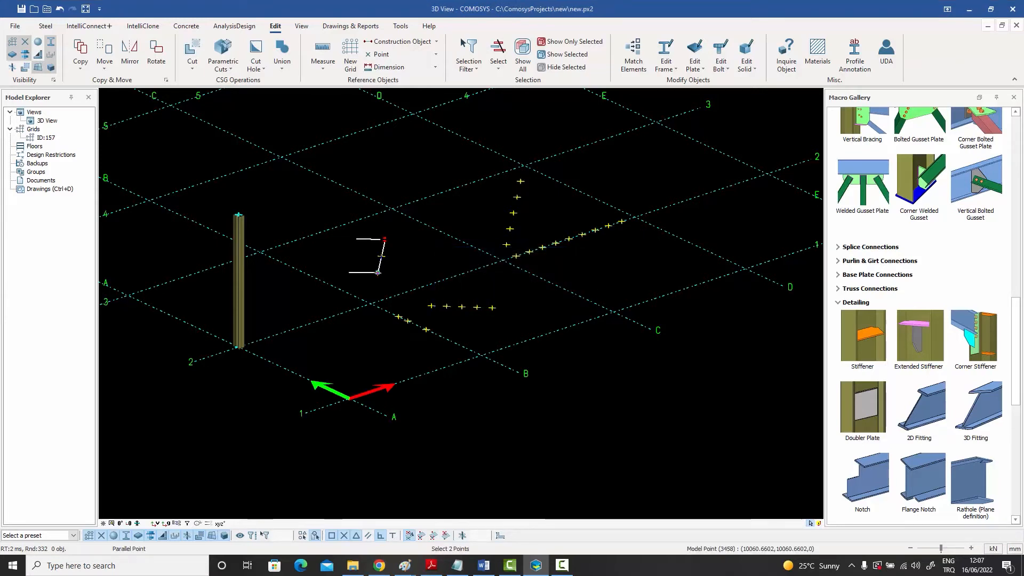
left_click(377, 273)
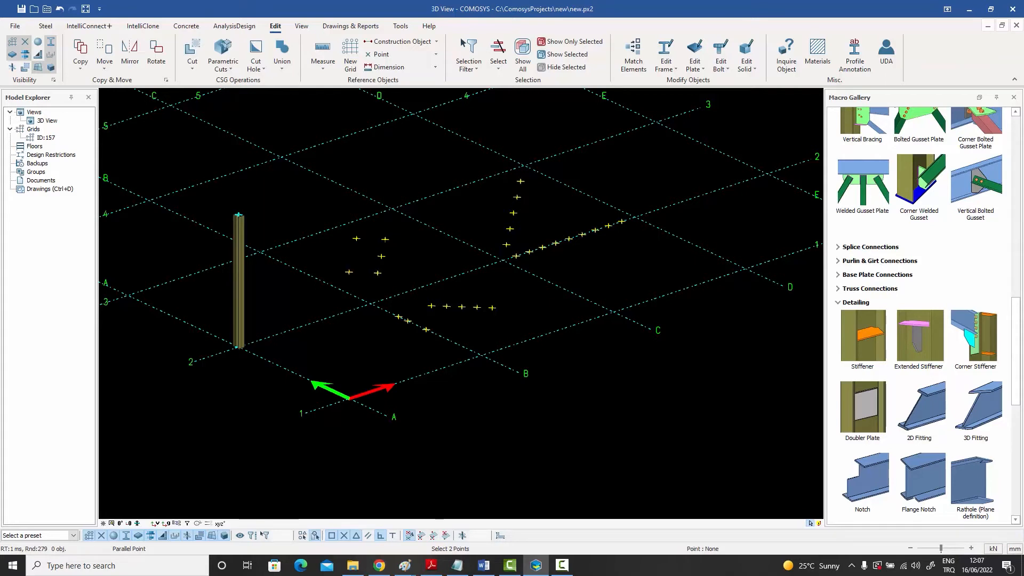
right_click(399, 129)
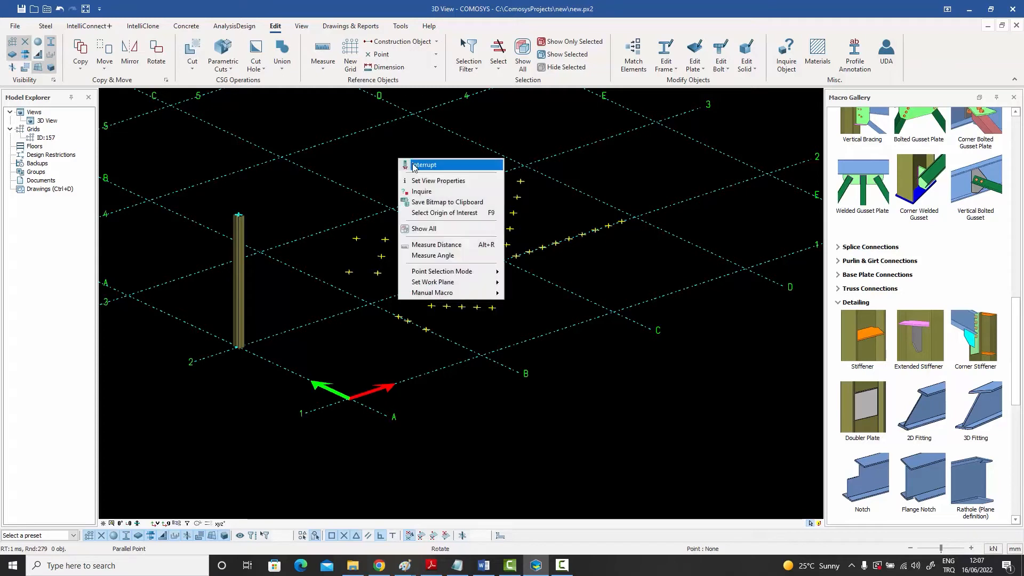
left_click(411, 133)
Create two rows of parallel points from the two new parallel points, using the distances 1000 500 3*750
left_click(402, 54)
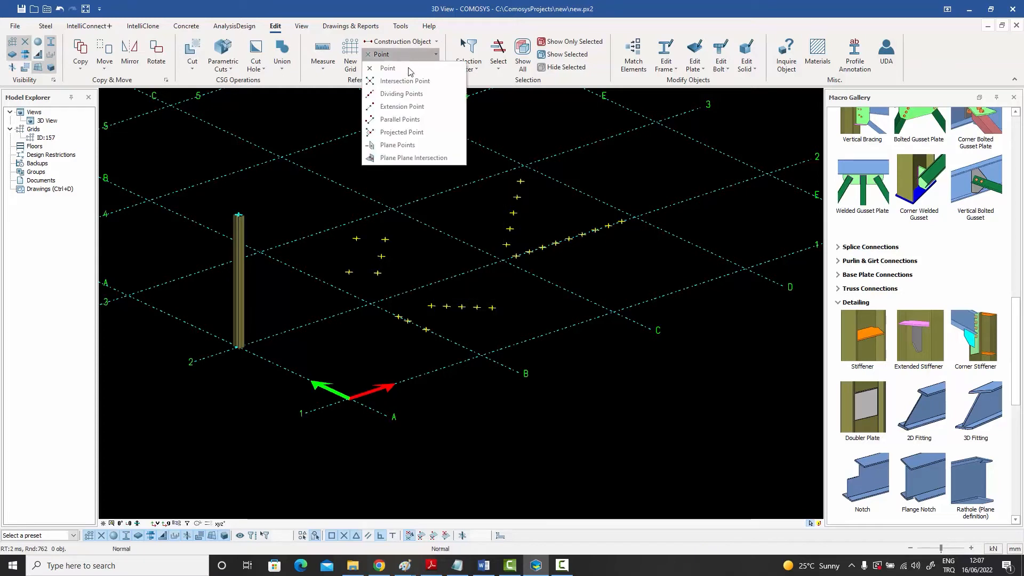
left_click(409, 119)
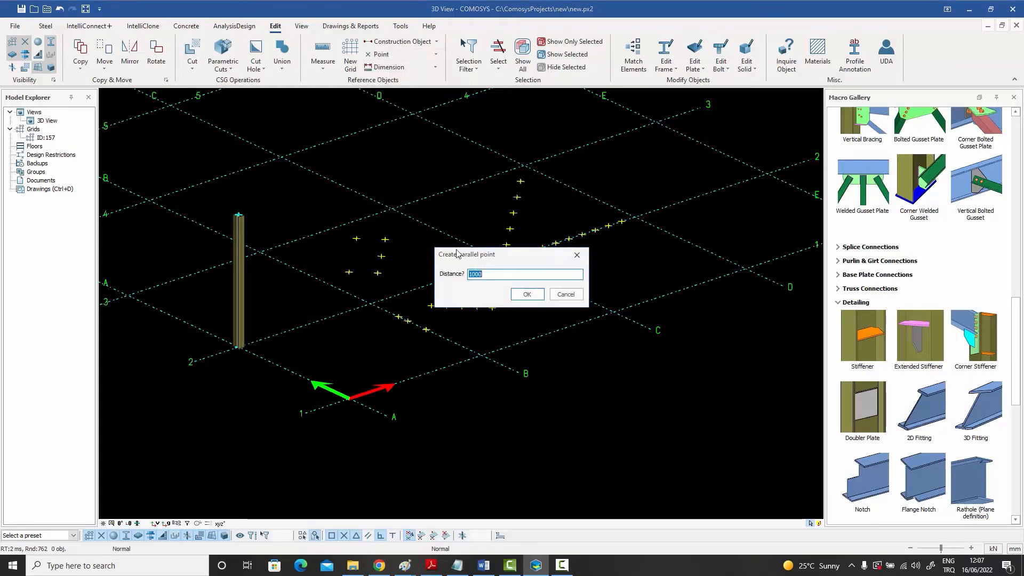
left_click(489, 276)
type("500 3*")
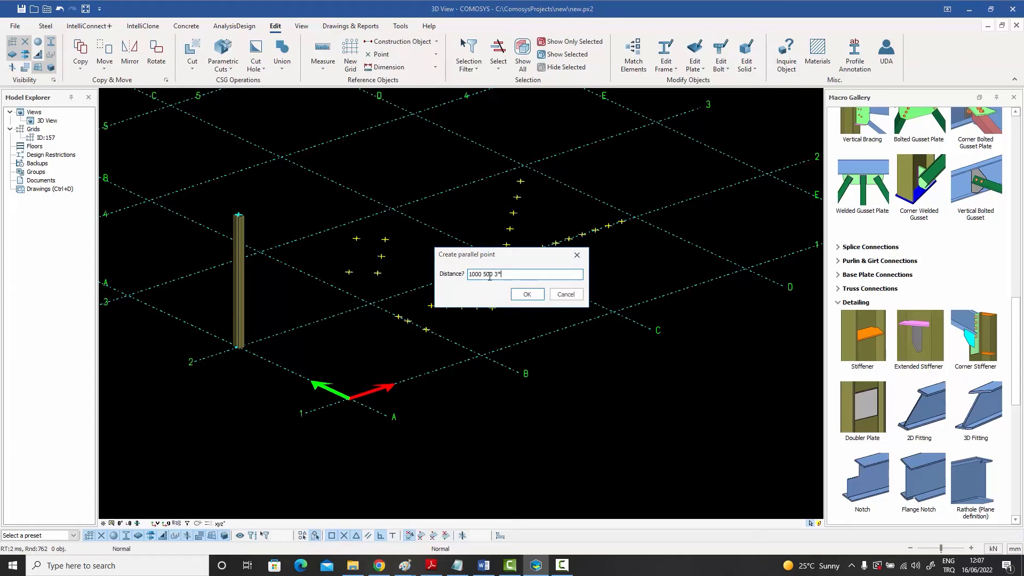
type("750")
left_click(527, 295)
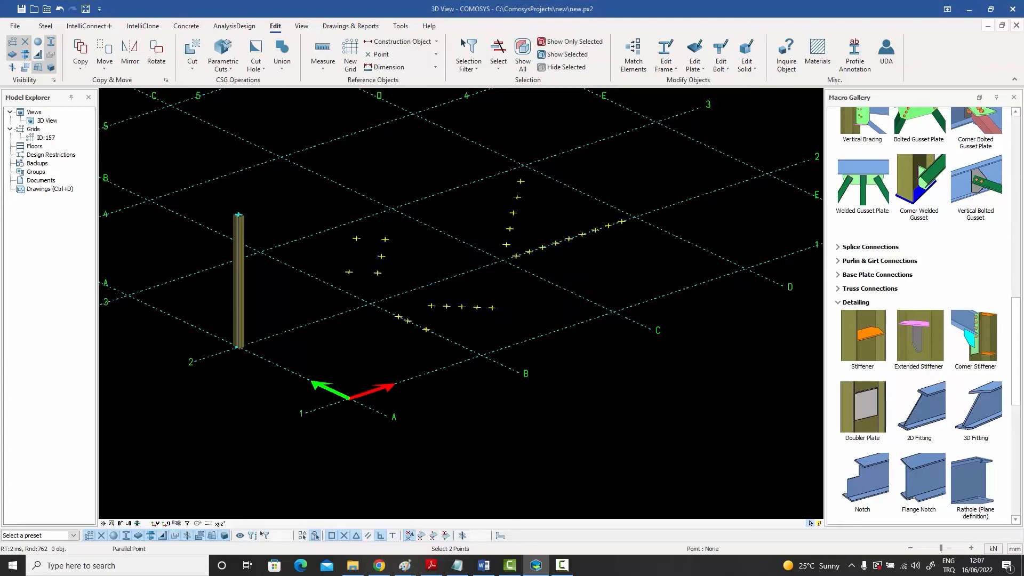
left_click(349, 271)
left_click(356, 238)
right_click(300, 191)
left_click(316, 197)
Project the B-2 to C-1 diagonal's dividing point nearest B-2 onto grid line 1 between B-1 and C-1
middle_click_drag(392, 256, 355, 300)
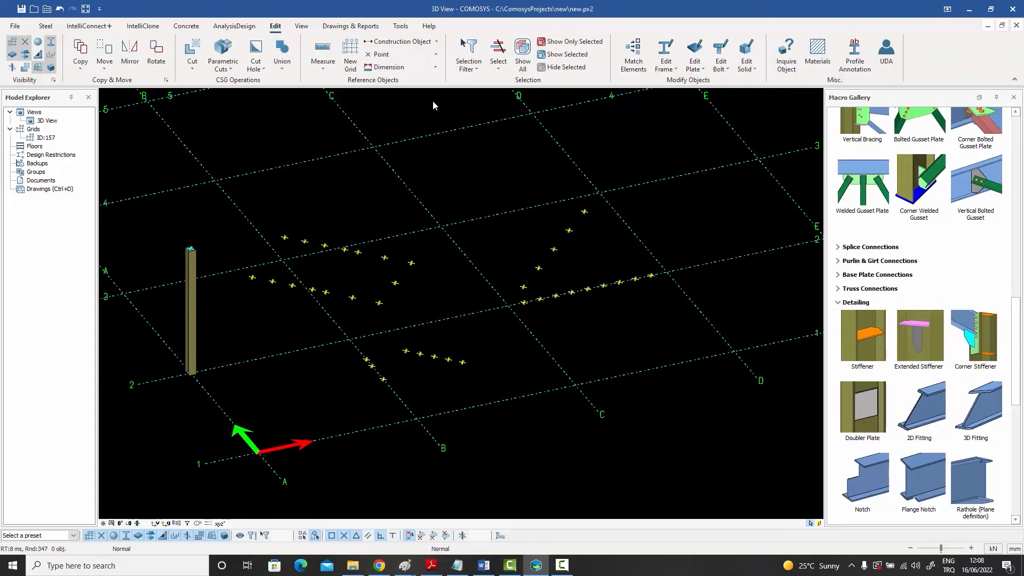
left_click(436, 54)
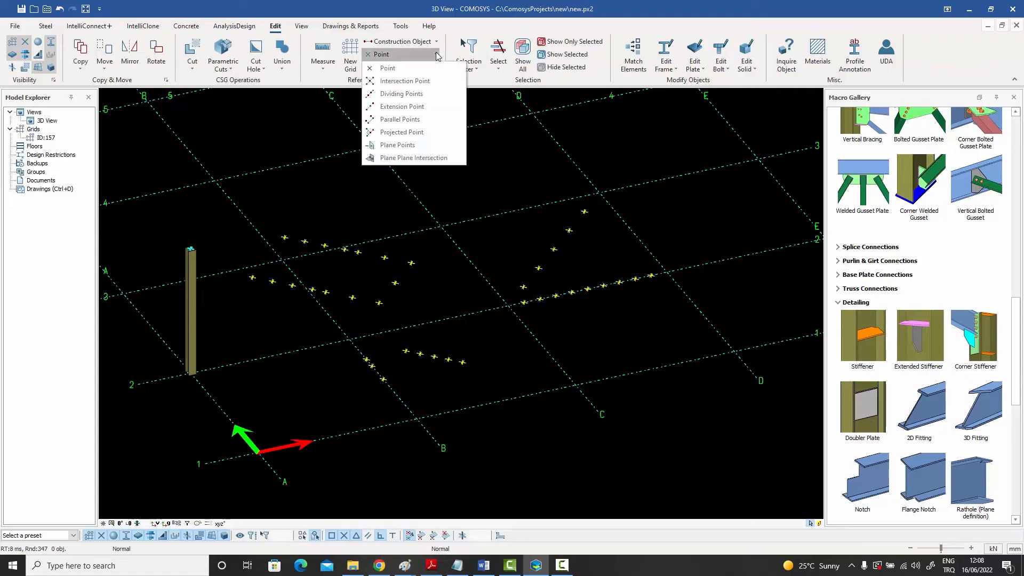
left_click(401, 132)
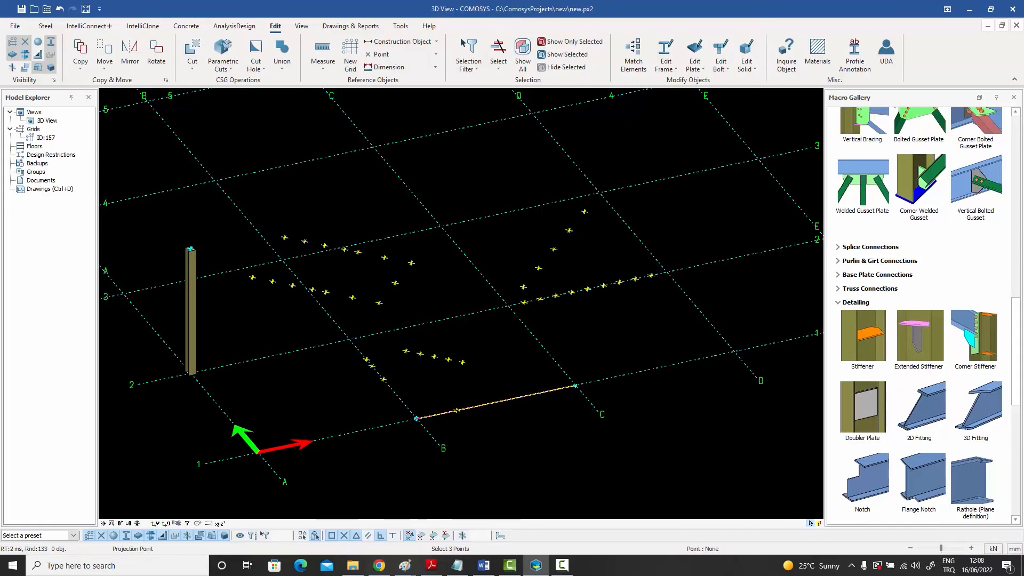
right_click(469, 334)
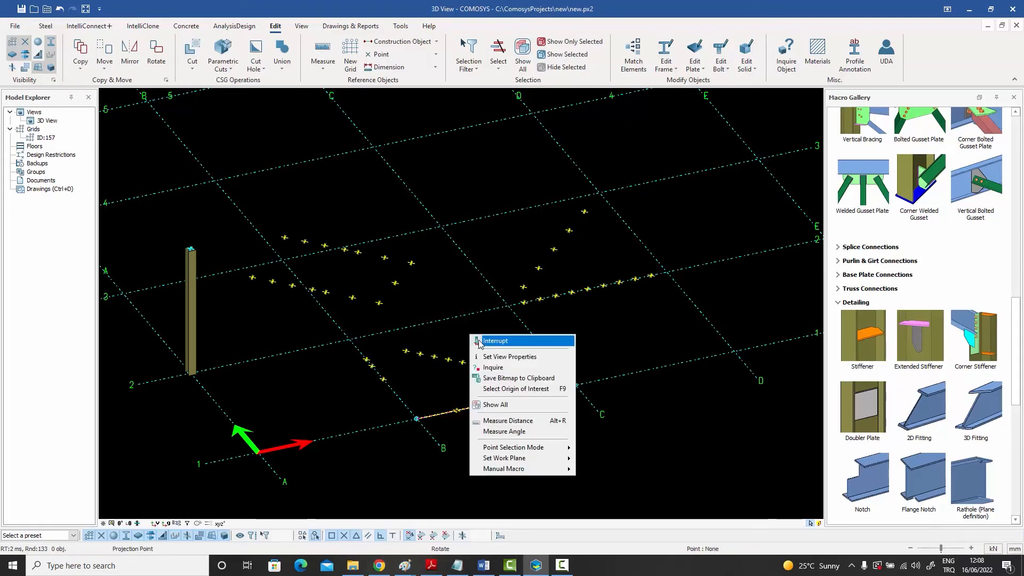
left_click(487, 341)
left_click(436, 54)
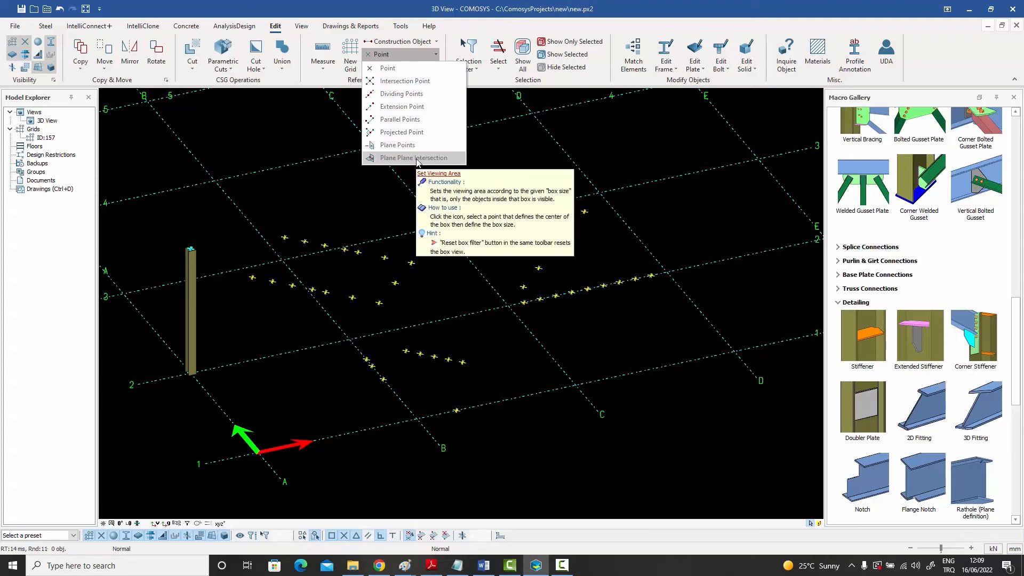
left_click(494, 154)
Draw a construction line from the outermost point of the upper parallel row to the fourth dividing point from C-2 towards D-3
scroll(491, 183, "down", 3)
middle_click_drag(491, 184, 494, 225)
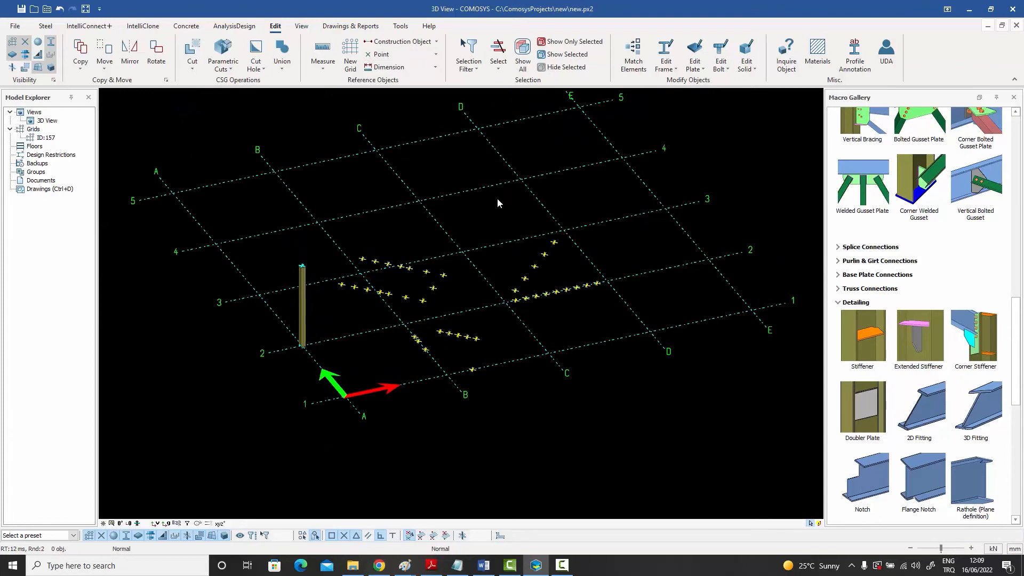
left_click(436, 42)
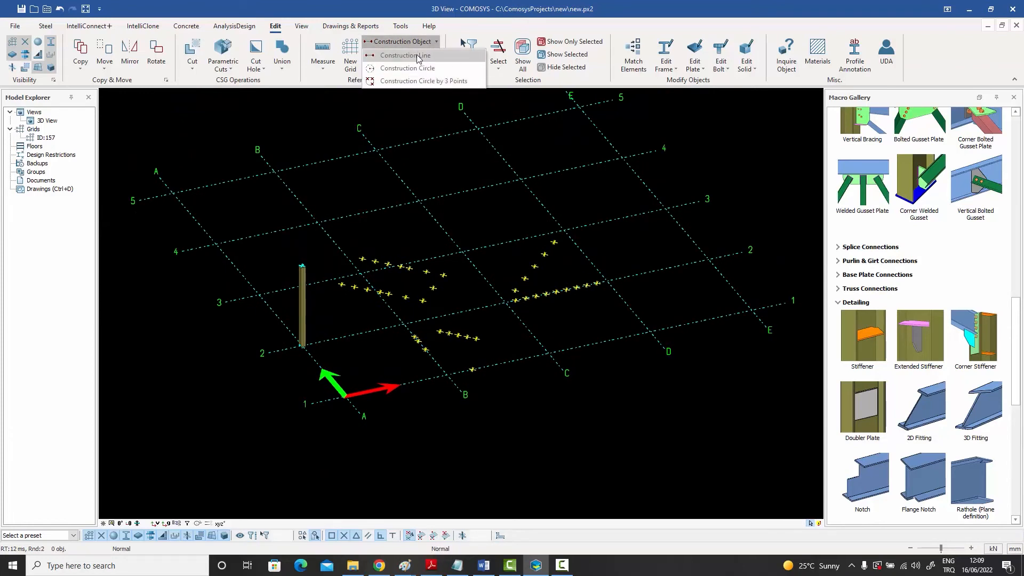
left_click(417, 56)
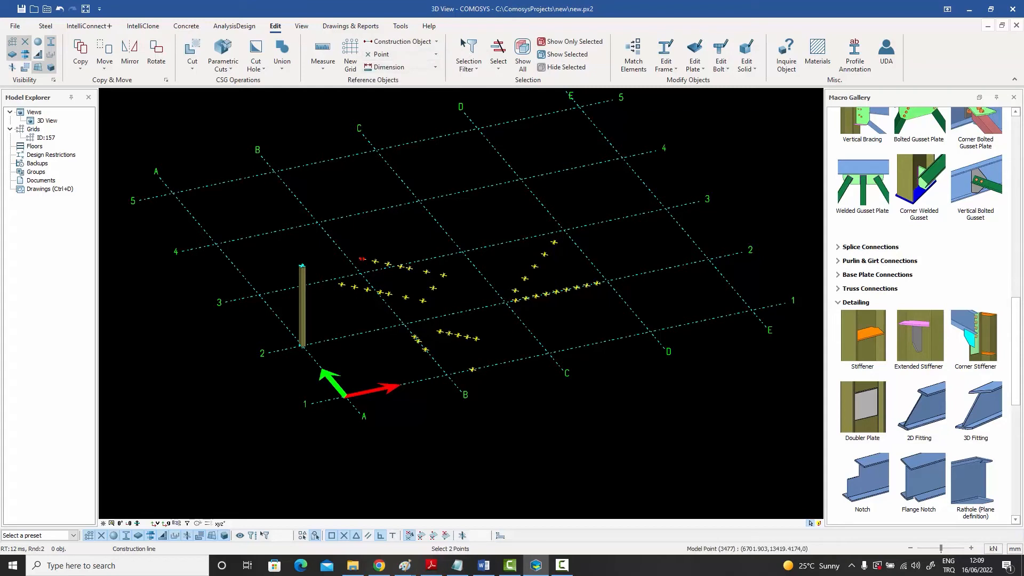
left_click(362, 259)
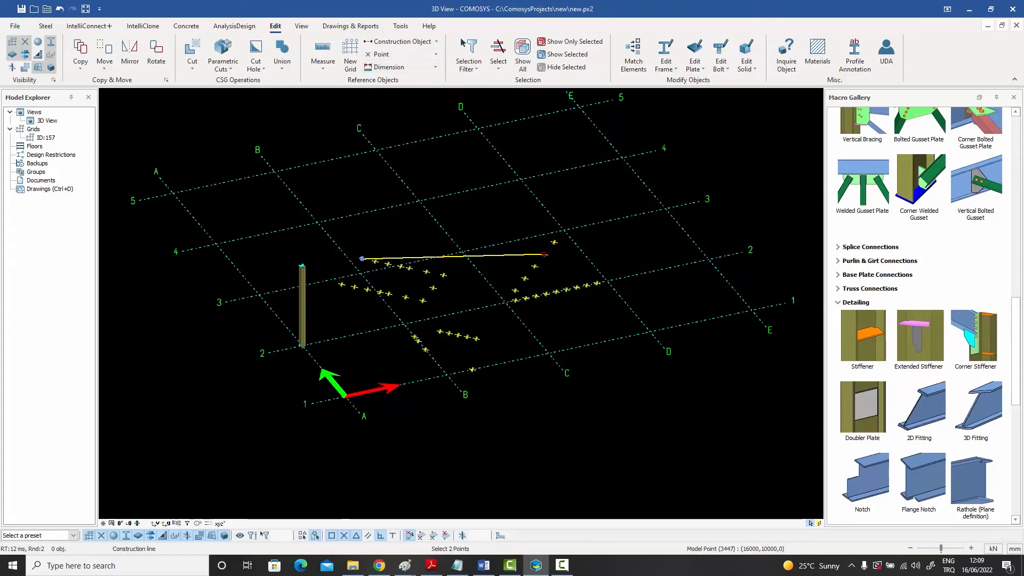
right_click(485, 177)
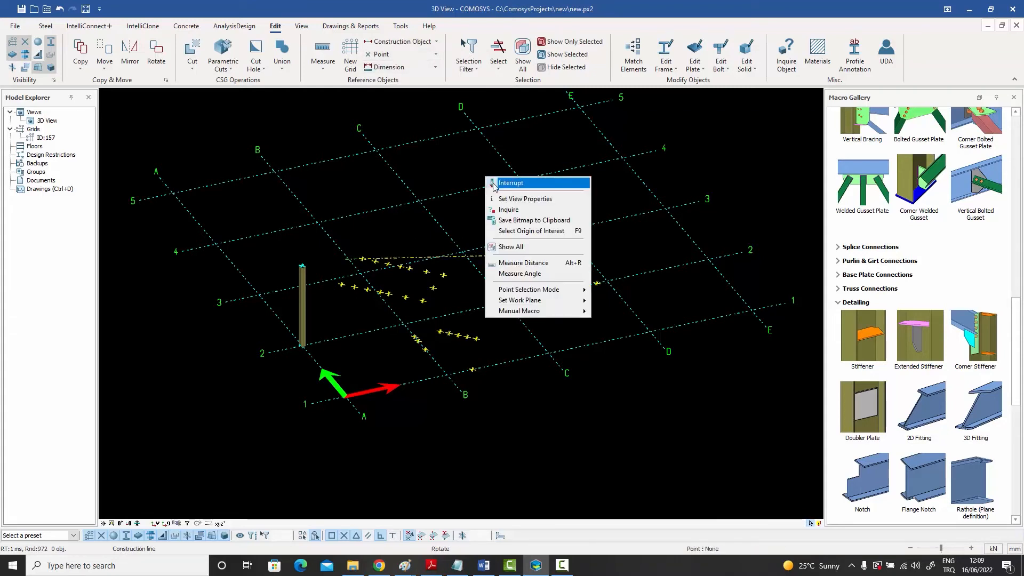
left_click(510, 183)
Divide the construction line with Divide to Points, using the By Piece method and a count of 3
scroll(517, 268, "up", 2)
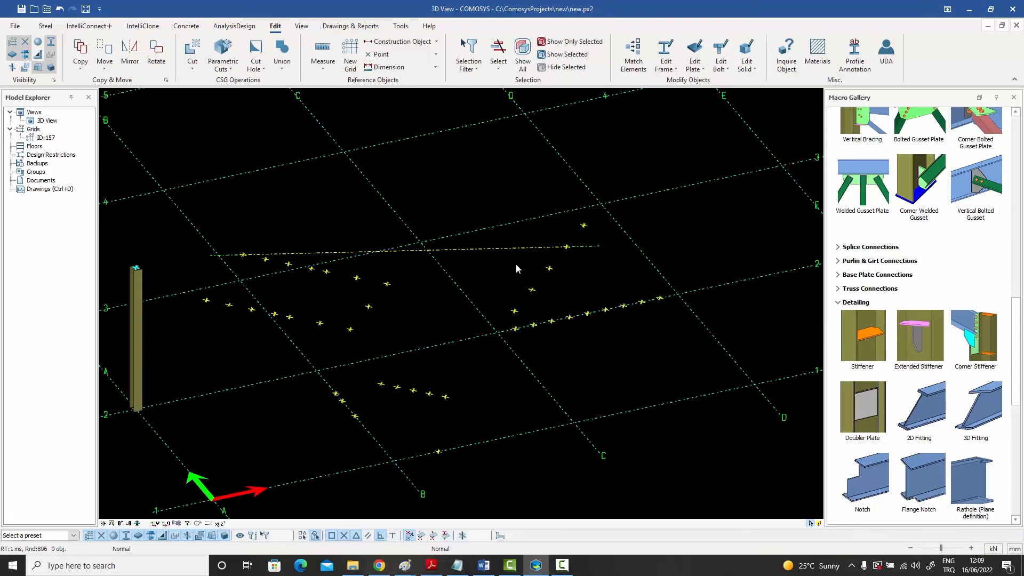
left_click(474, 249)
right_click(474, 250)
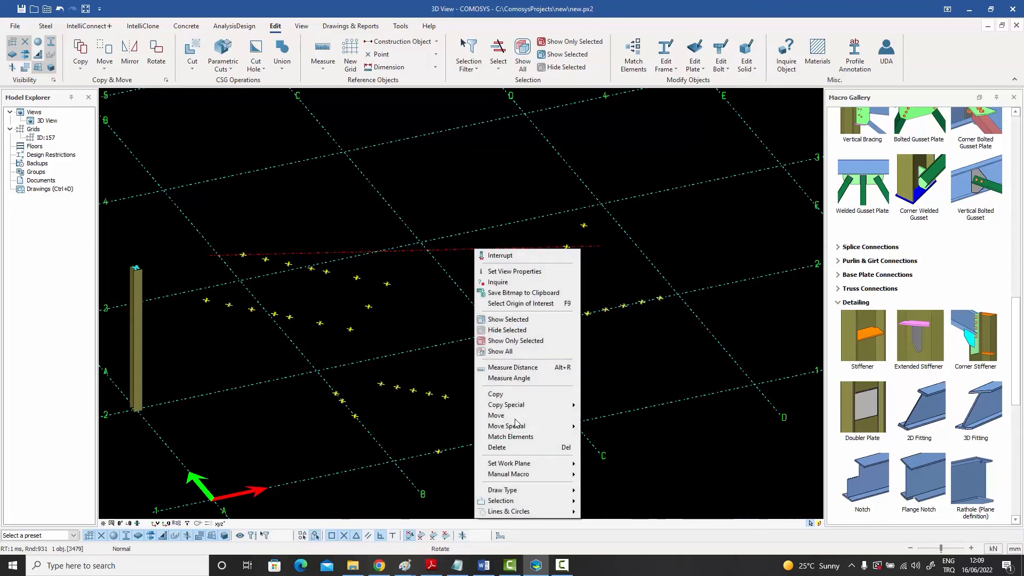
mouse_move(525, 512)
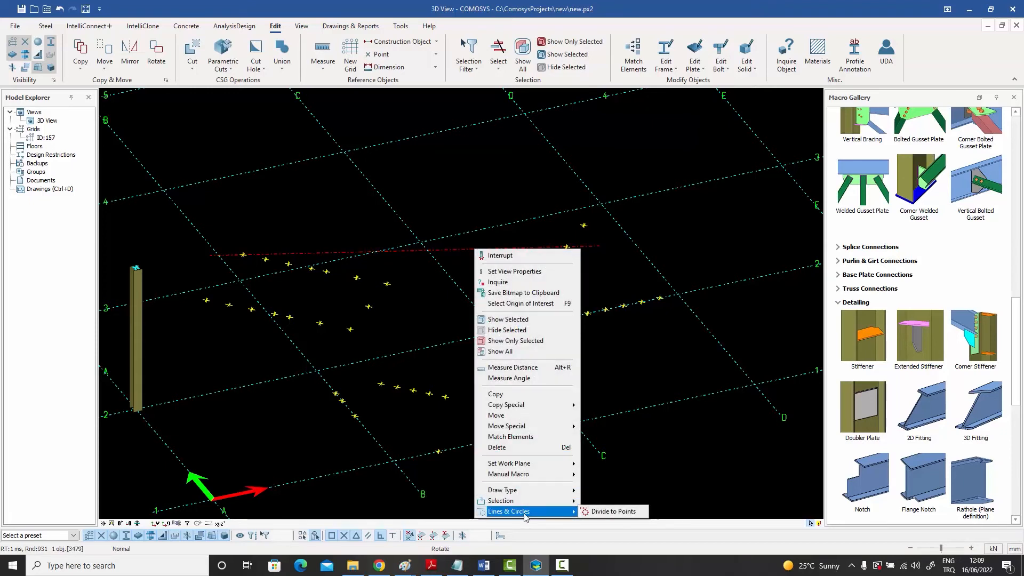
left_click(606, 512)
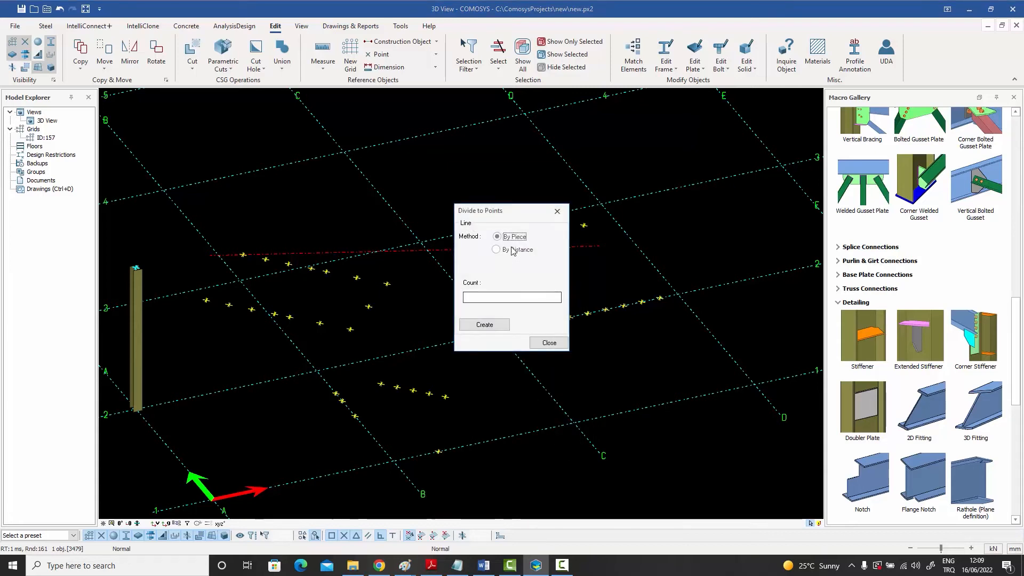
left_click_drag(507, 211, 601, 129)
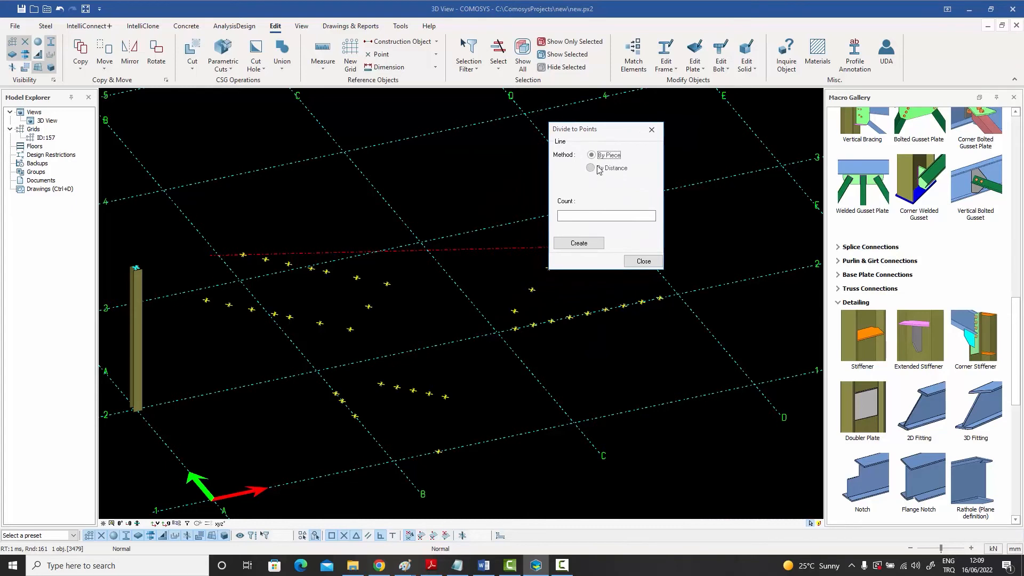
left_click(575, 217)
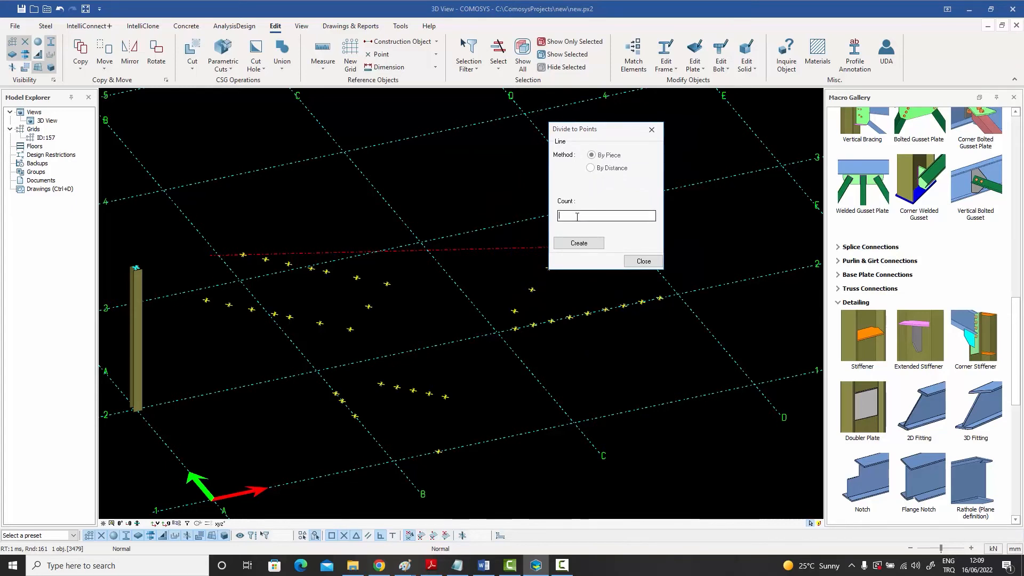
type("3")
left_click(580, 244)
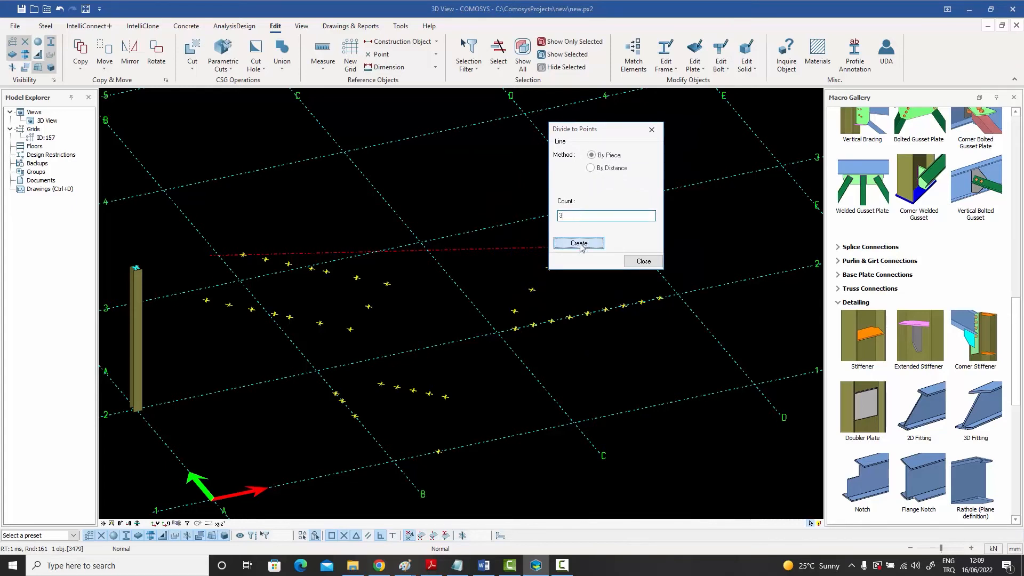
left_click_drag(608, 134, 667, 139)
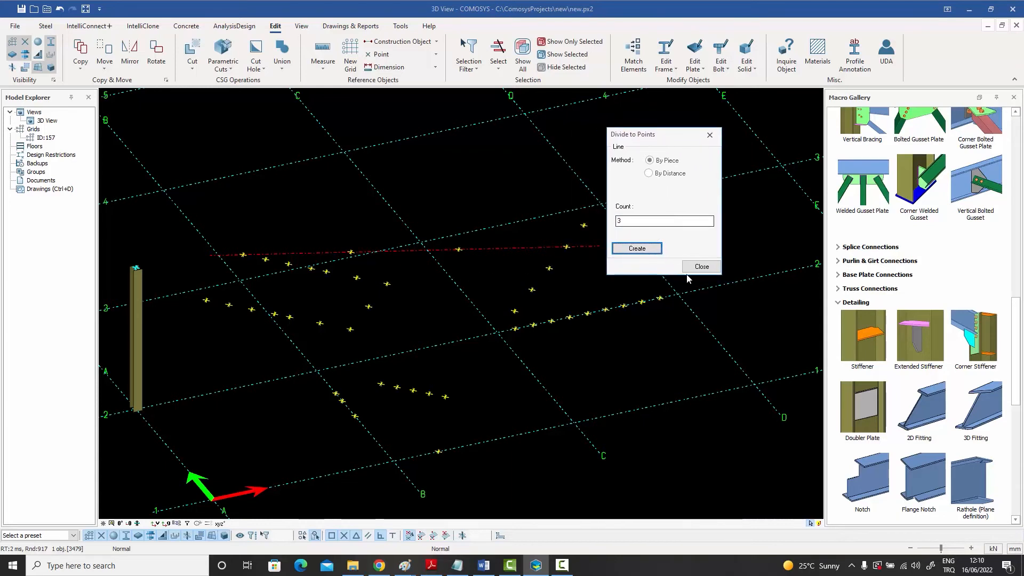
left_click(701, 266)
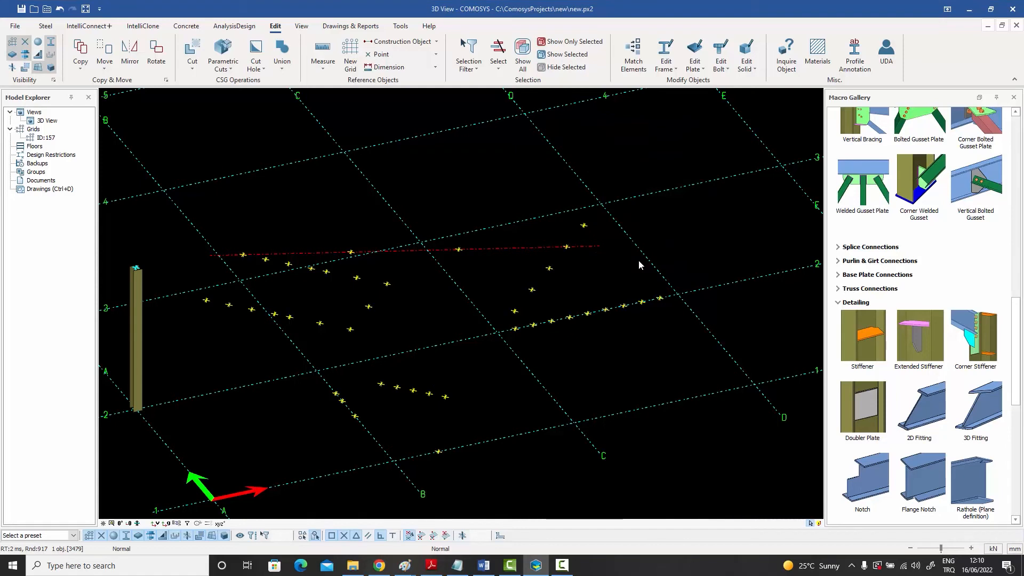
left_click(627, 262)
left_click(523, 249)
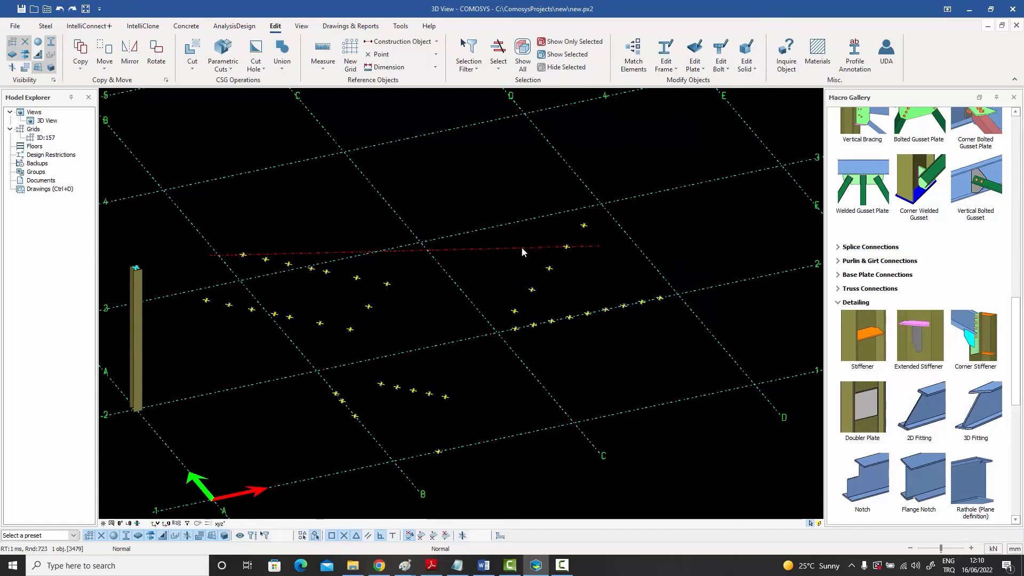
right_click(522, 249)
mouse_move(556, 511)
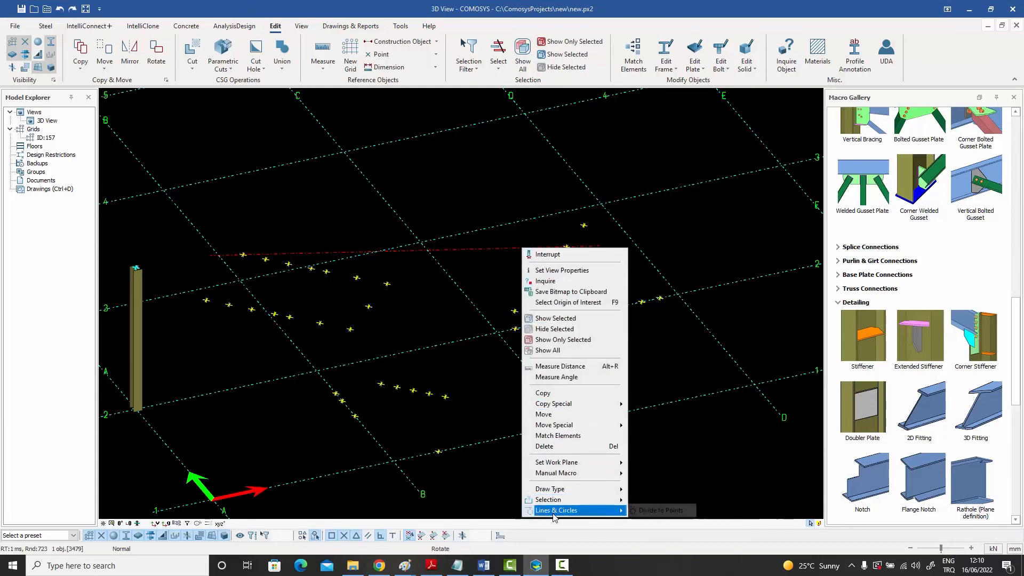
left_click(652, 512)
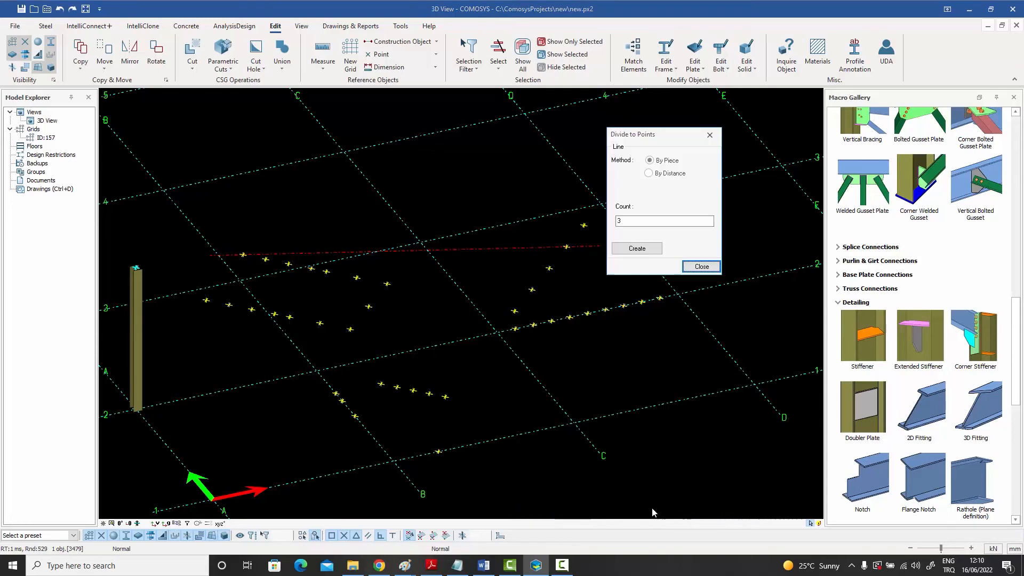
left_click(659, 173)
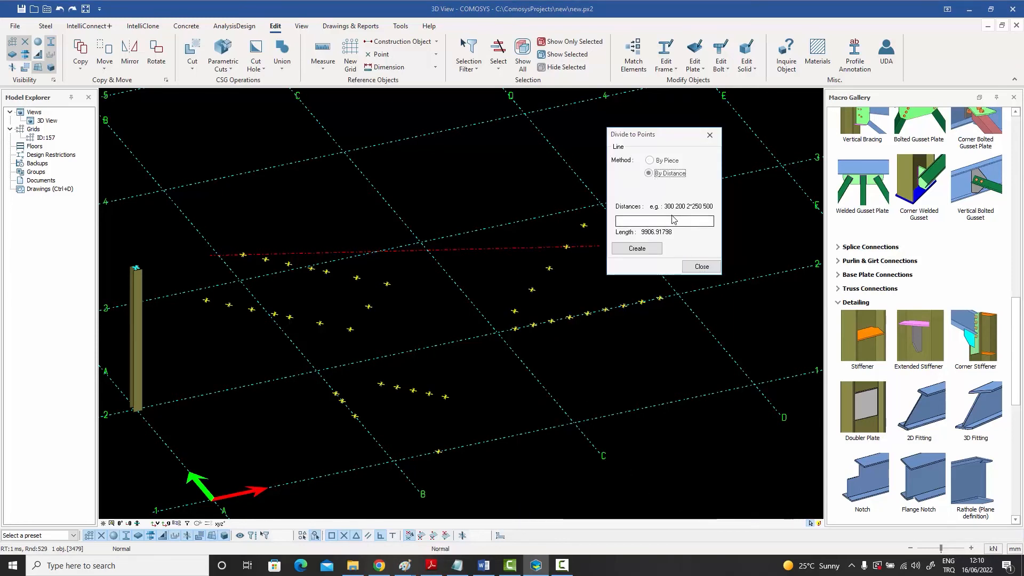
left_click(637, 222)
type("300 20")
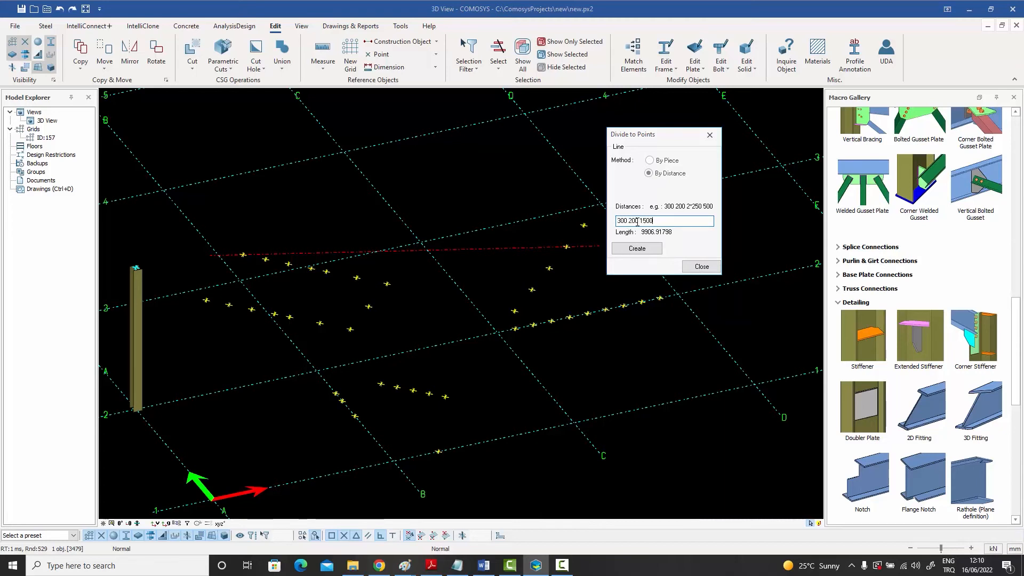
type("0 1500")
left_click(637, 248)
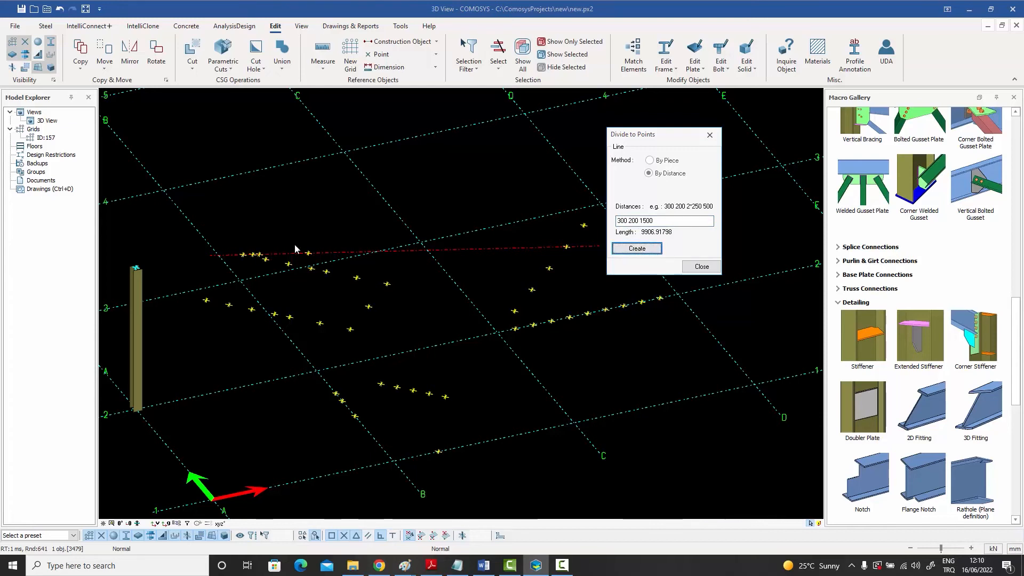
left_click(705, 268)
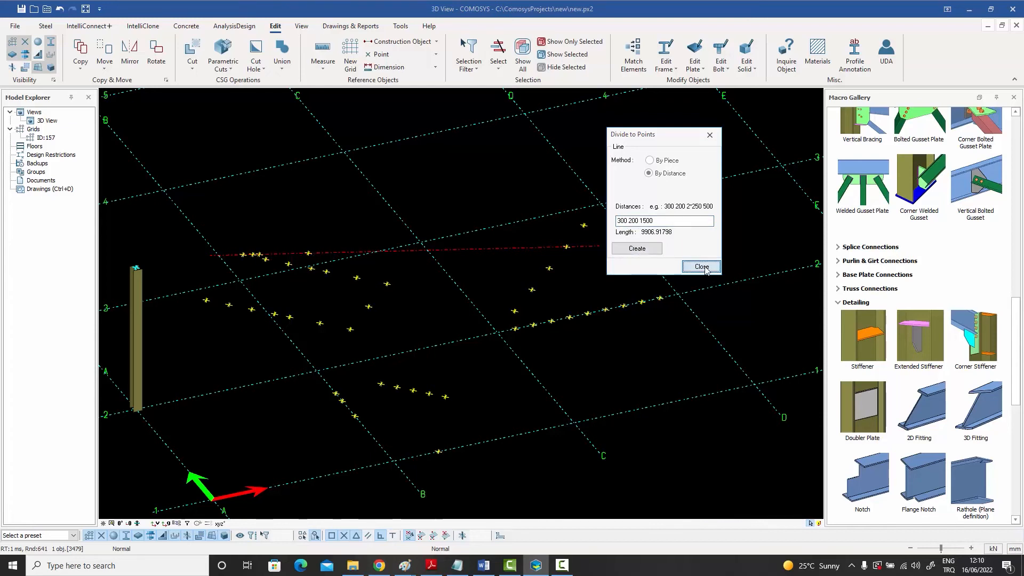
Draw a construction circle centred on grid intersection D-4 with its radius reaching D-5
scroll(454, 252, "down", 5)
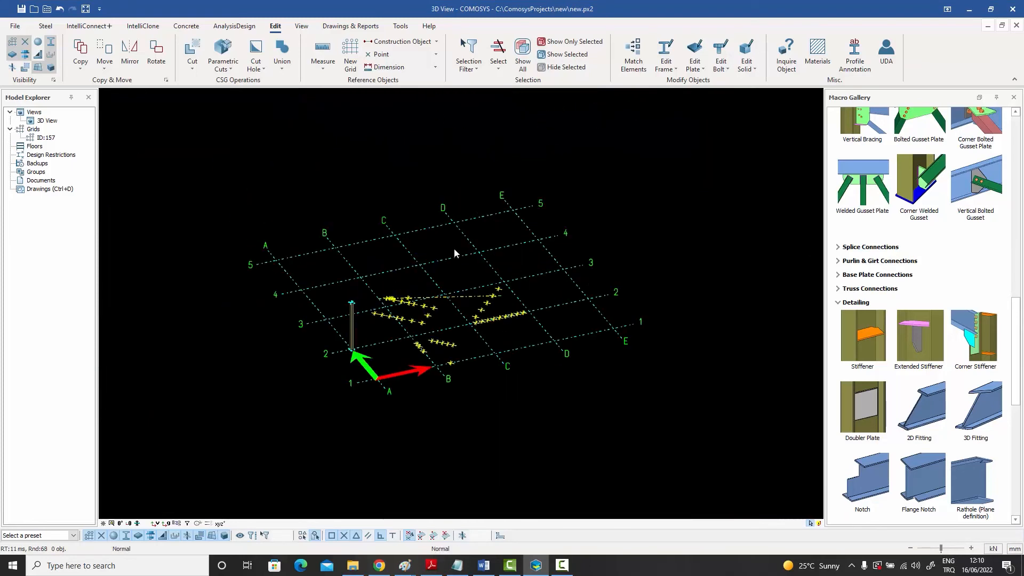
left_click(405, 41)
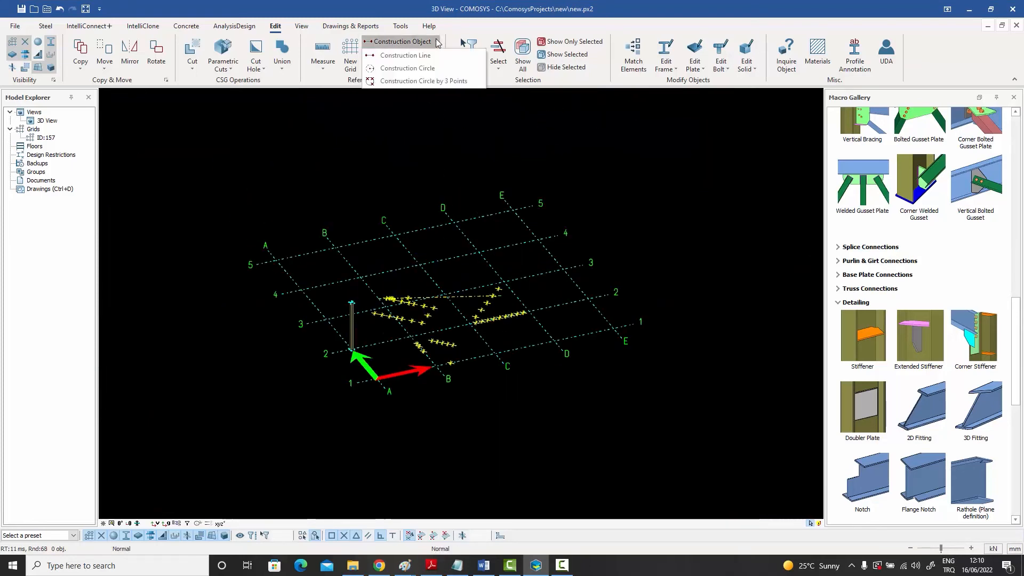
left_click(428, 68)
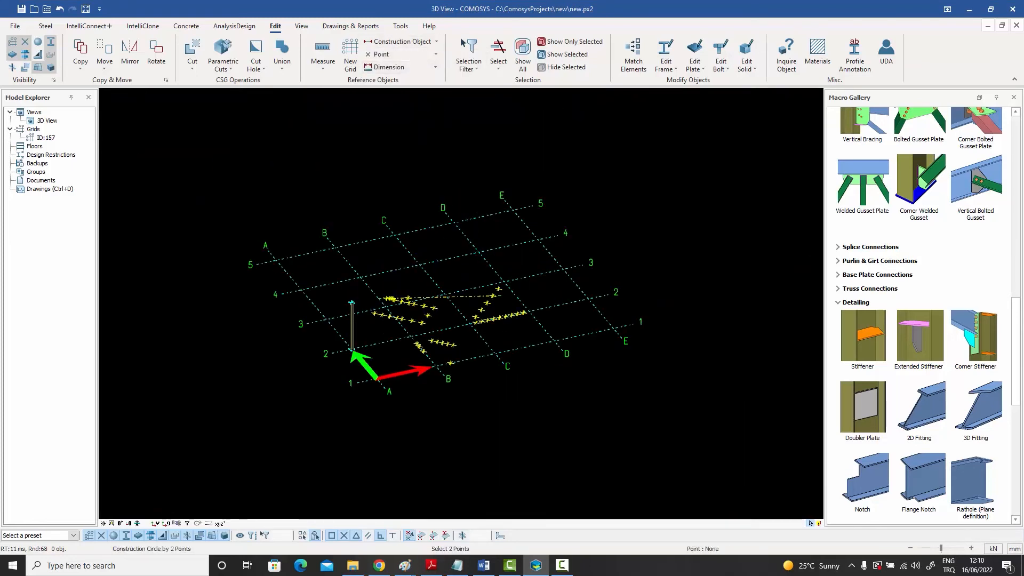
left_click(478, 252)
left_click(455, 223)
right_click(474, 179)
left_click(487, 185)
Divide the construction circle into points with the By Piece method and a count of 12, and undo the division
scroll(497, 228, "up", 3)
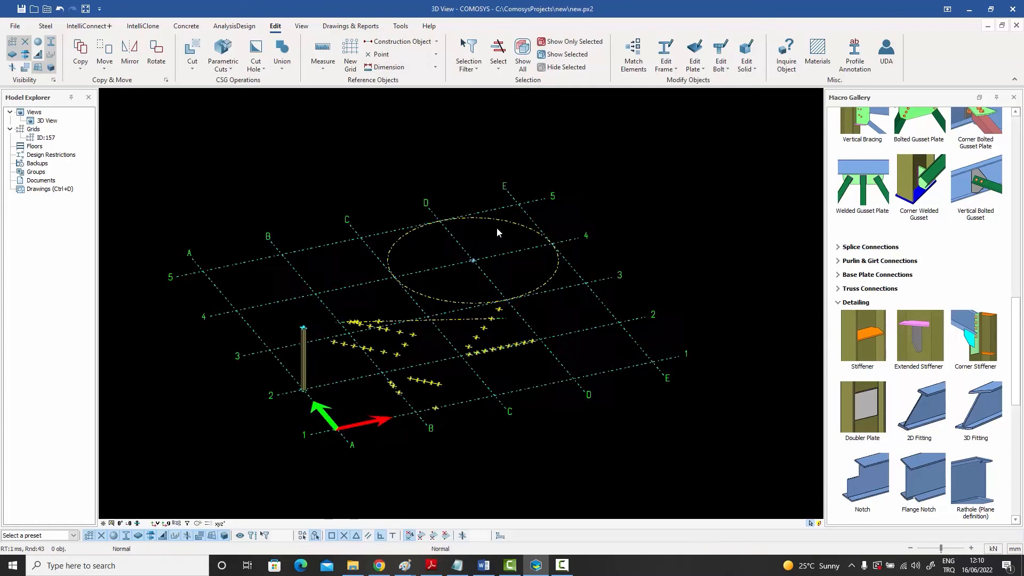
scroll(497, 229, "up", 1)
right_click(498, 216)
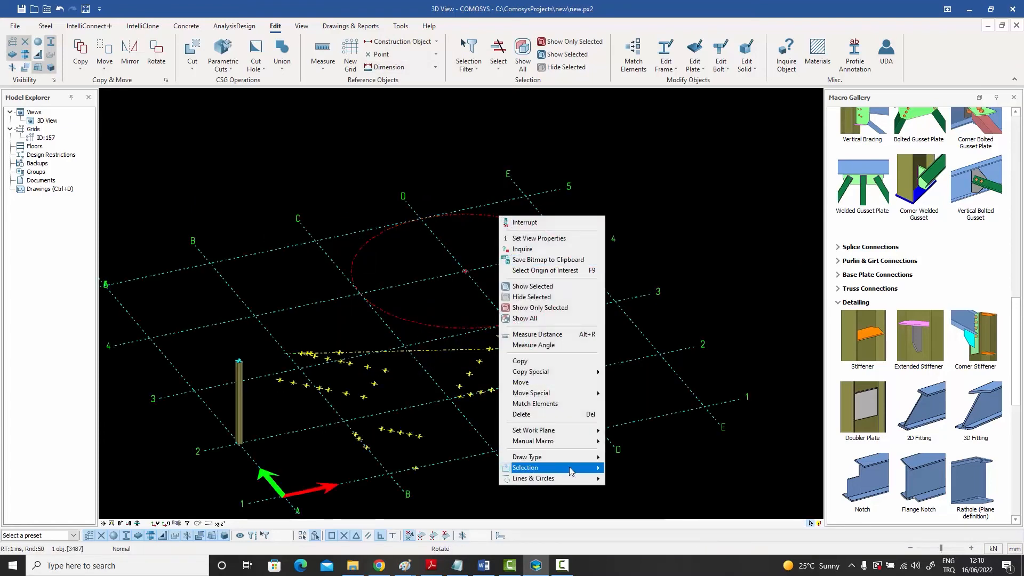
mouse_move(564, 478)
left_click(630, 478)
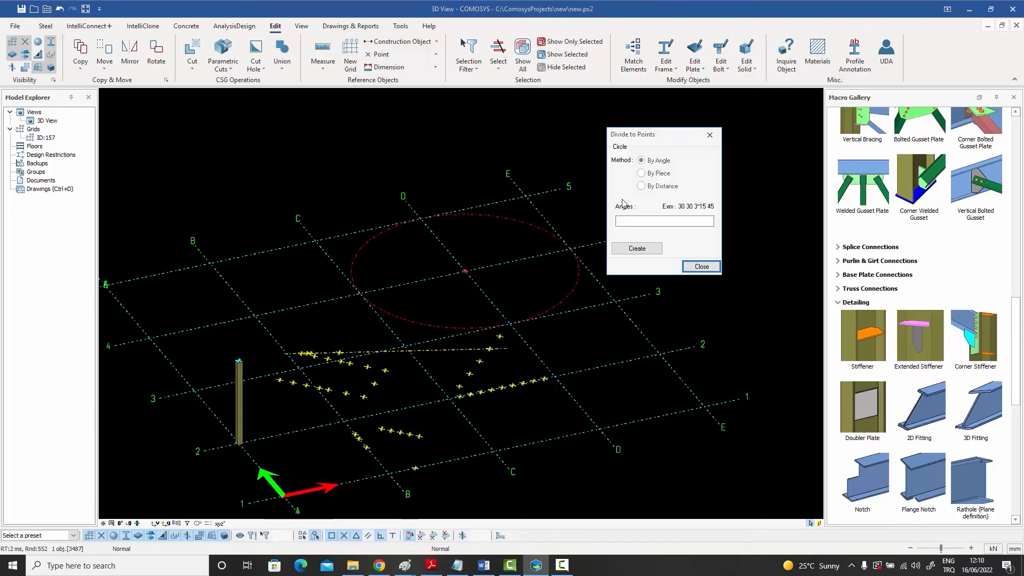
left_click(650, 221)
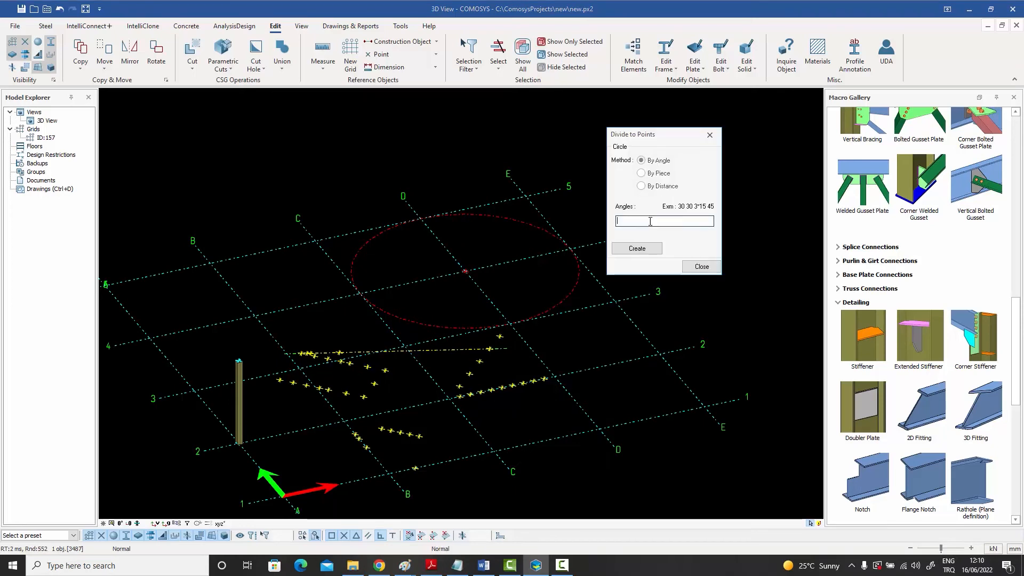
left_click(655, 175)
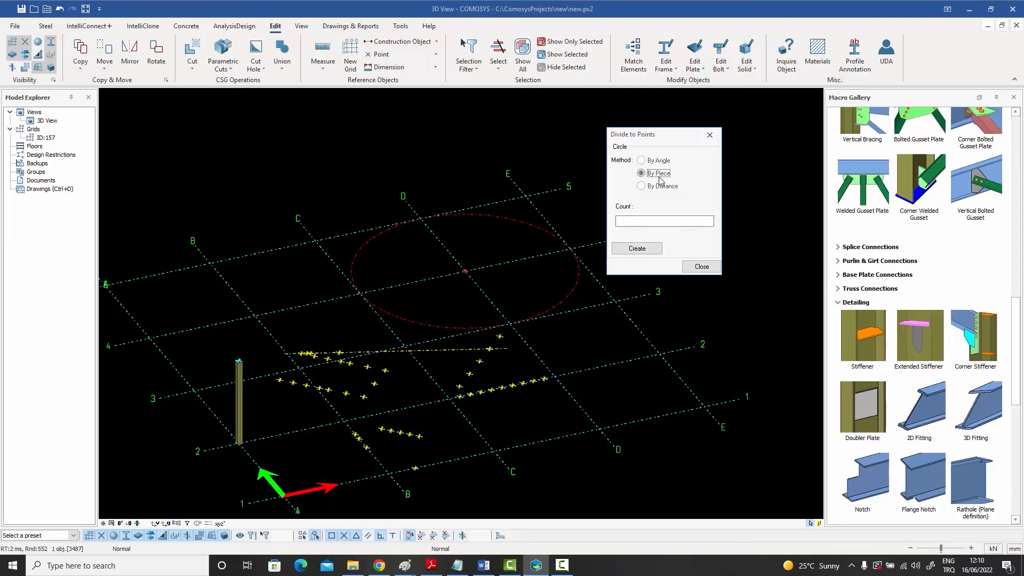
left_click(627, 222)
left_click(638, 249)
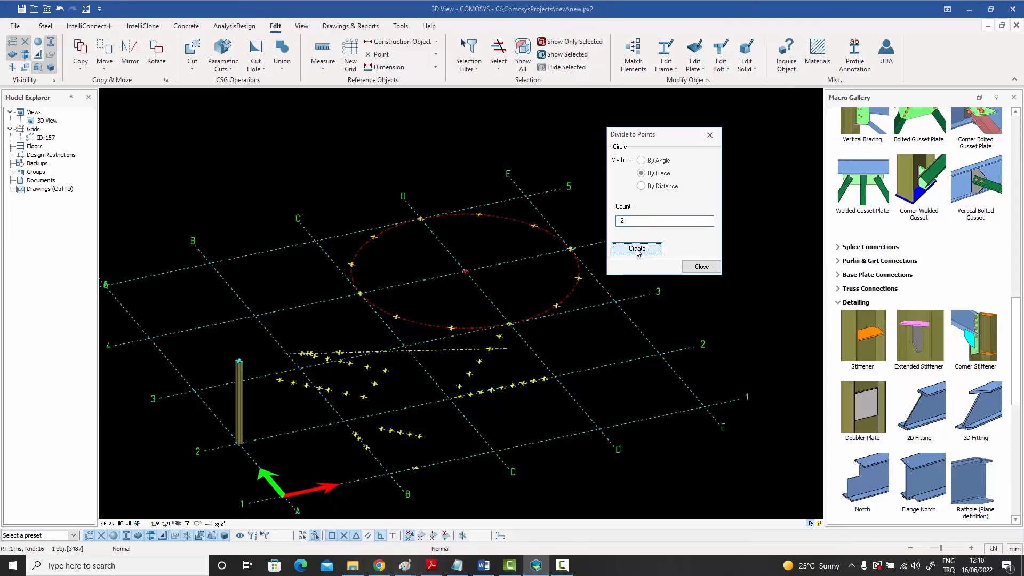
left_click(696, 267)
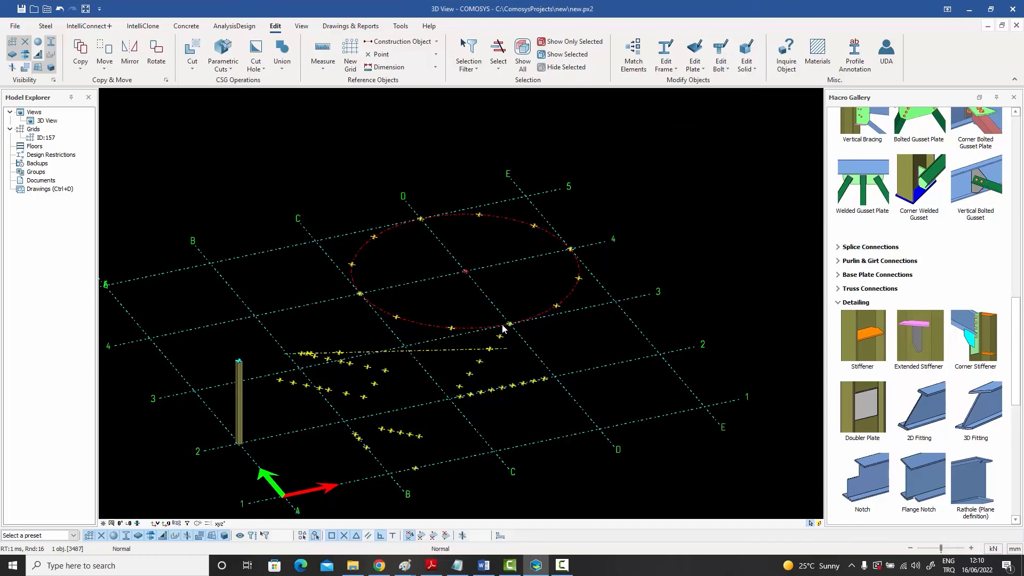
key("ctrl+z")
Try dividing the construction circle with the By Distance method, using the distances 1000 1500
left_click(505, 220)
right_click(506, 221)
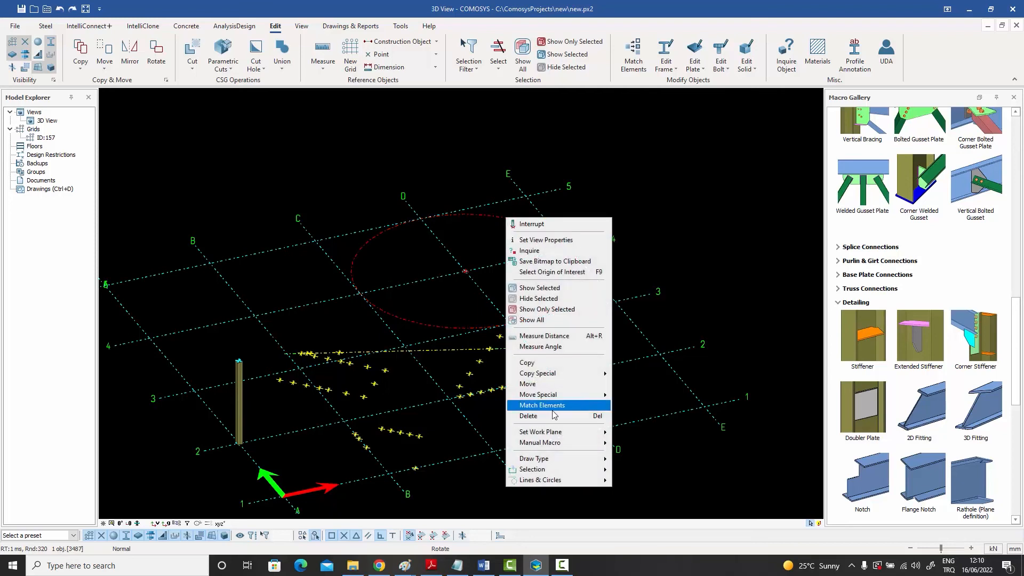
mouse_move(597, 480)
left_click(635, 480)
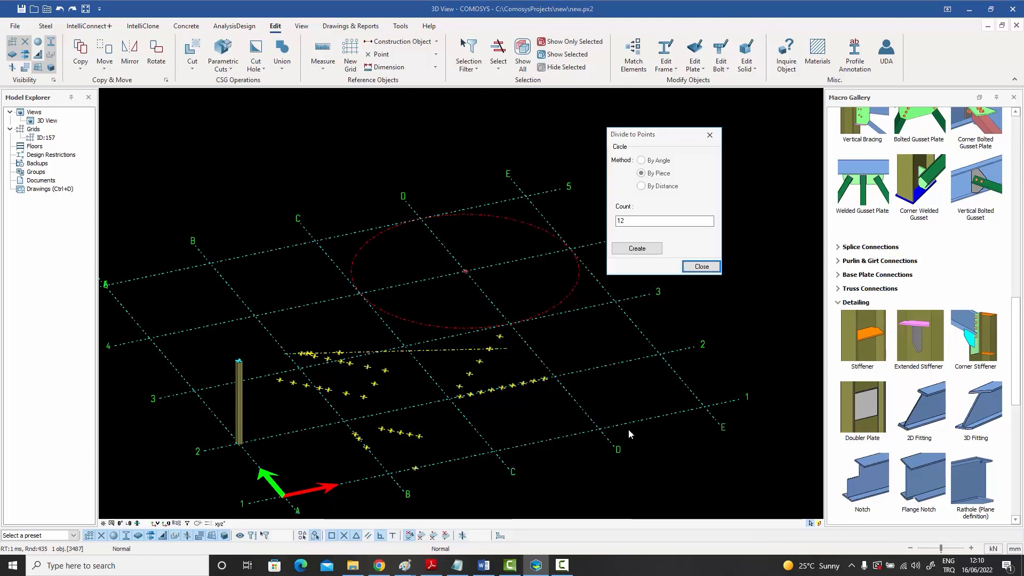
left_click(656, 190)
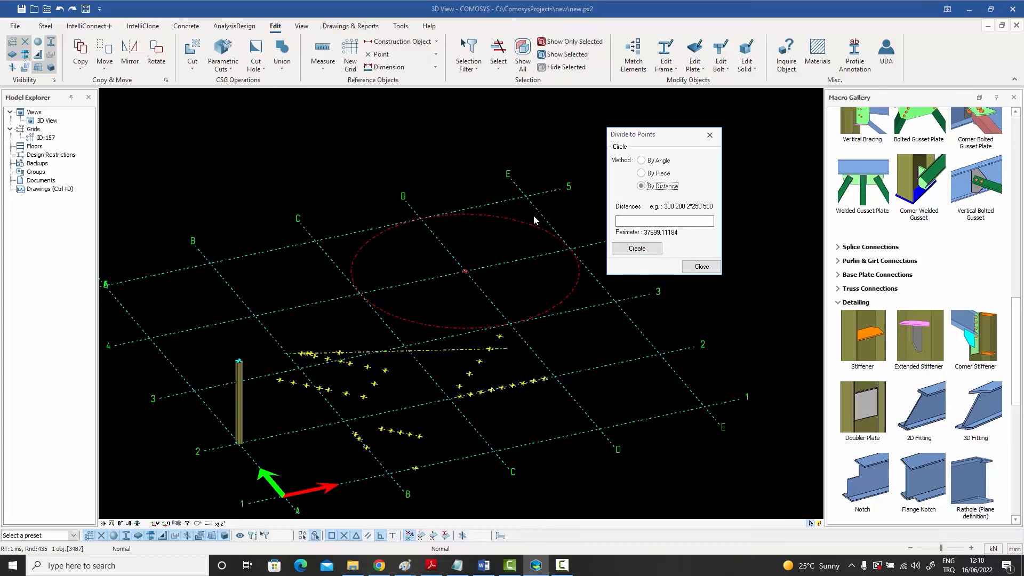
left_click(649, 220)
type("1000 1500")
left_click(637, 248)
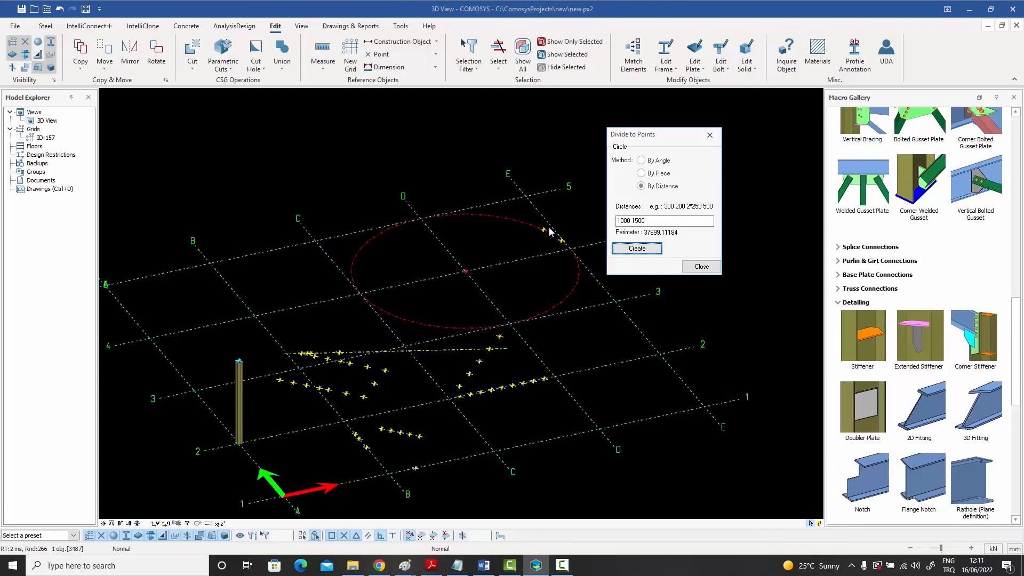
left_click(696, 265)
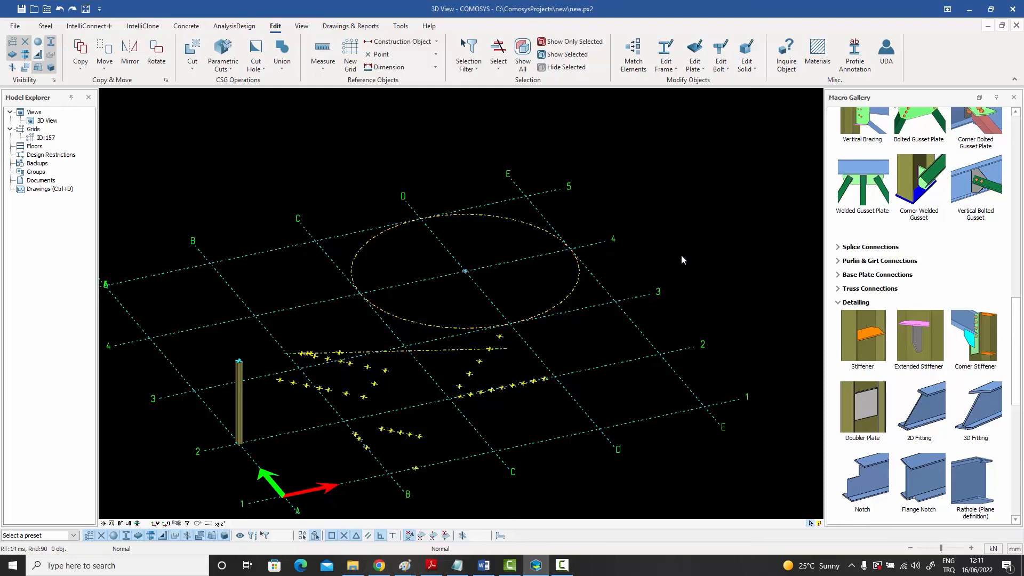
Divide the construction circle into points with the By Angle method, using the angles 3*35
left_click(519, 221)
right_click(519, 222)
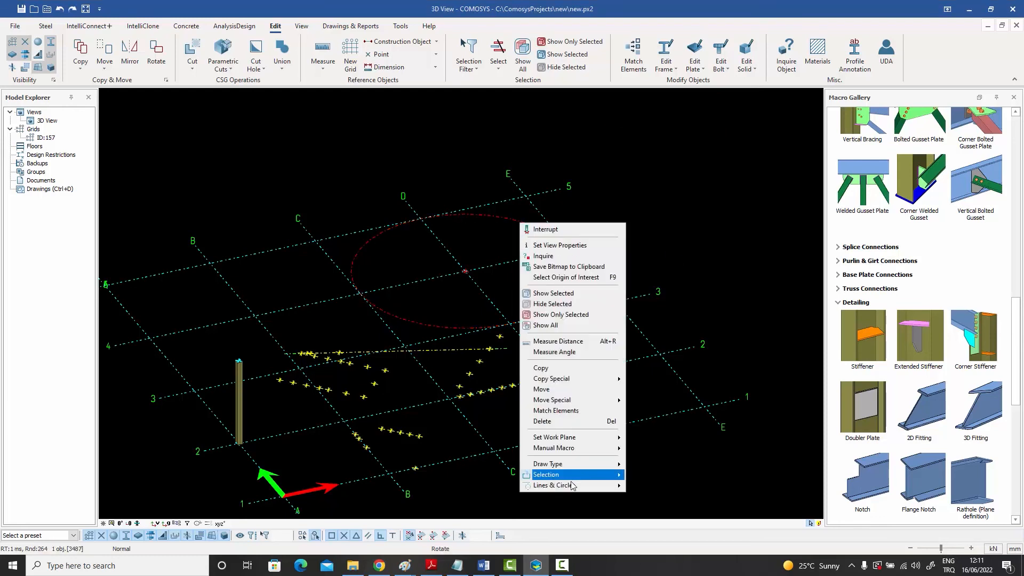
mouse_move(573, 485)
left_click(639, 484)
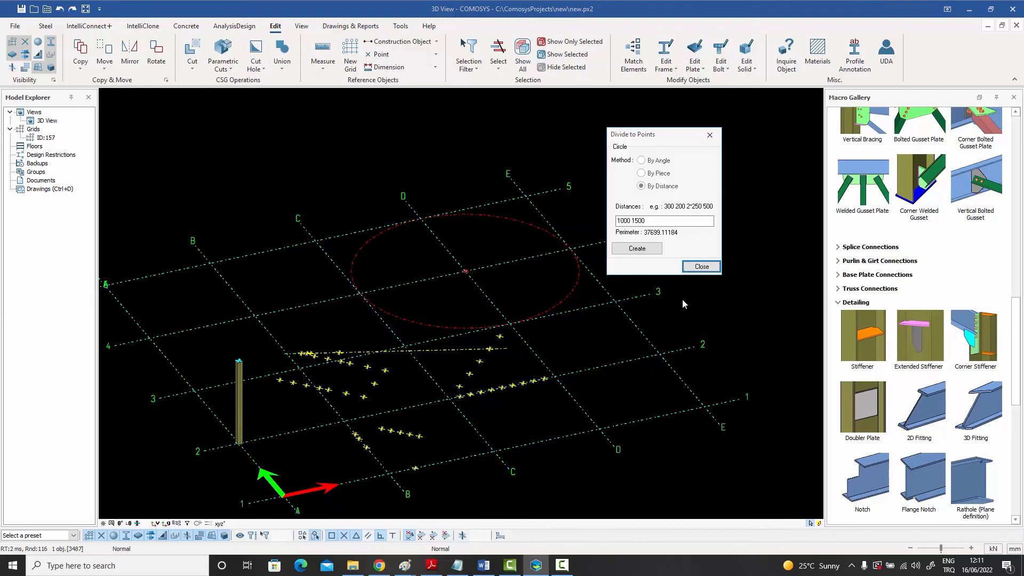
left_click(657, 160)
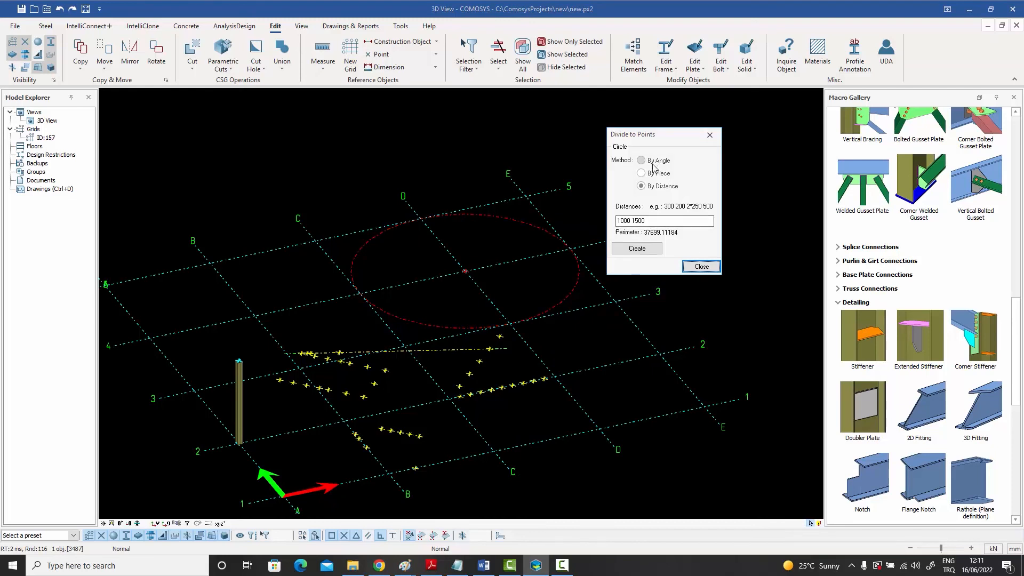
left_click(638, 220)
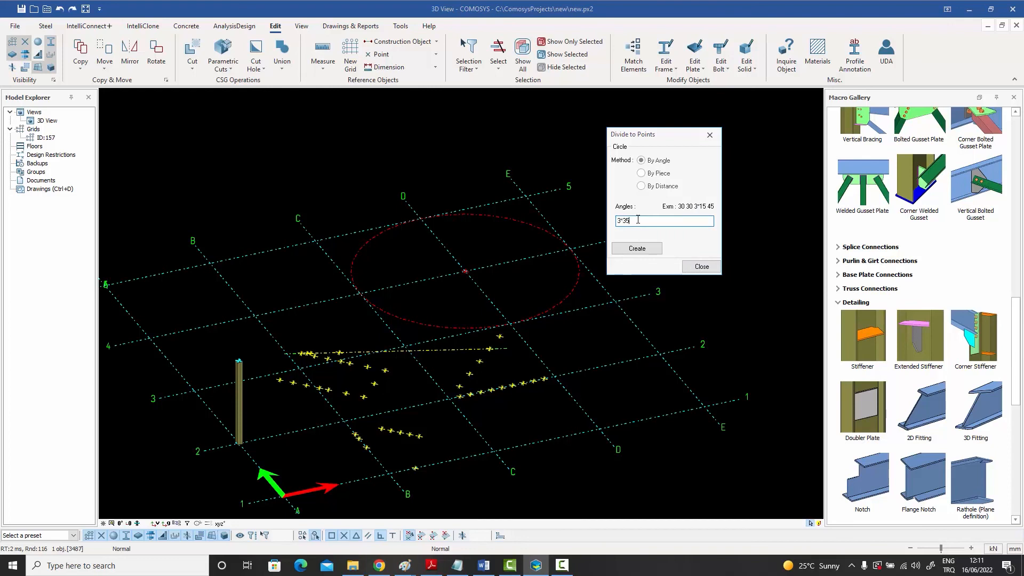
left_click(636, 249)
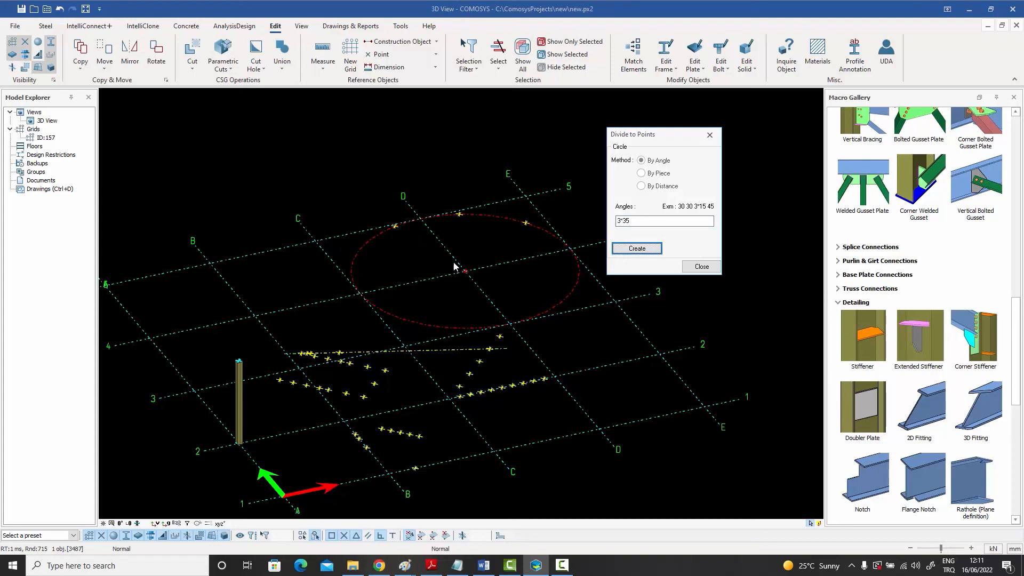
left_click(702, 266)
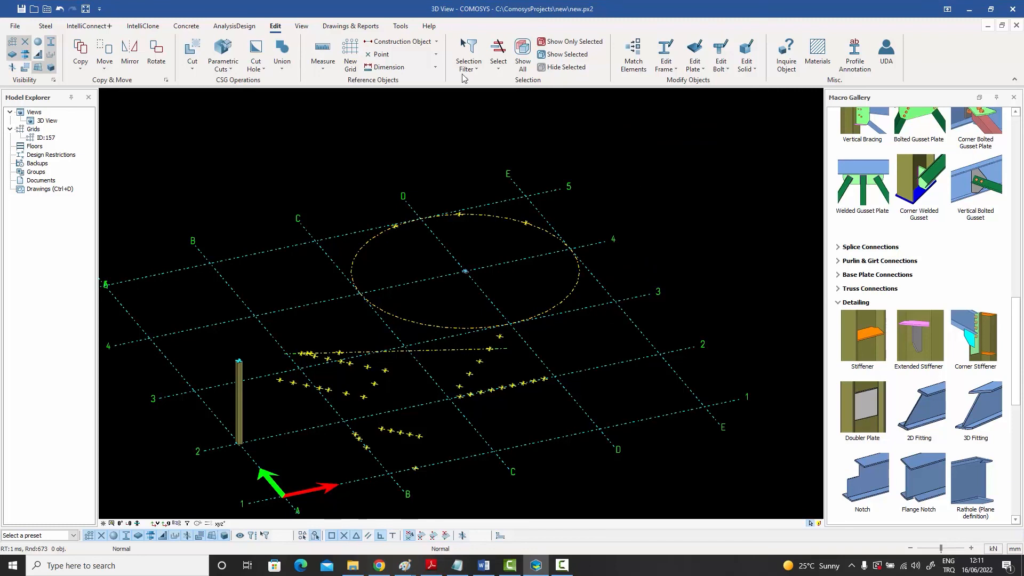
Place a steel column at each of the three dividing points on the construction circle
left_click(404, 42)
left_click(45, 25)
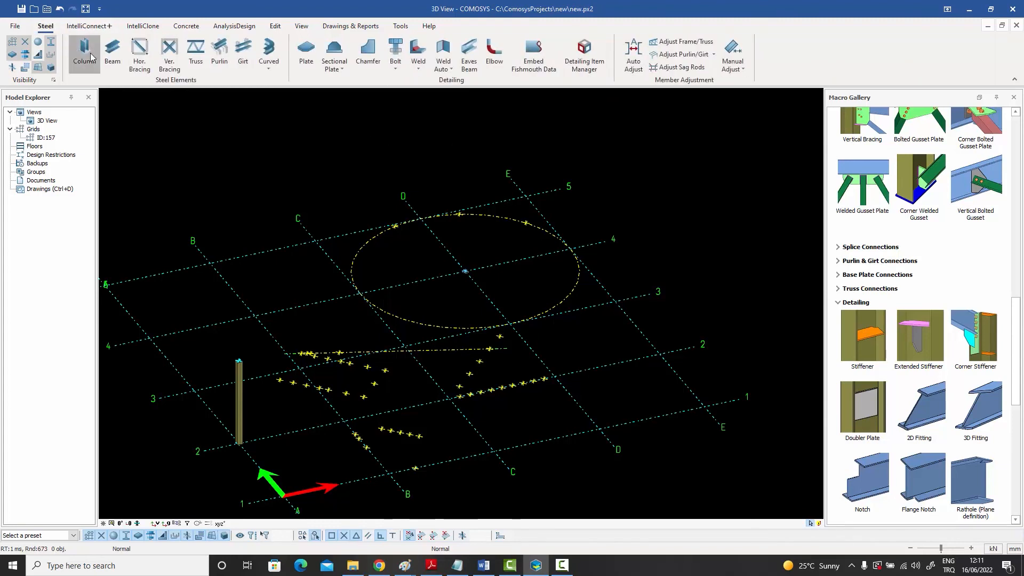
left_click(84, 51)
left_click(395, 227)
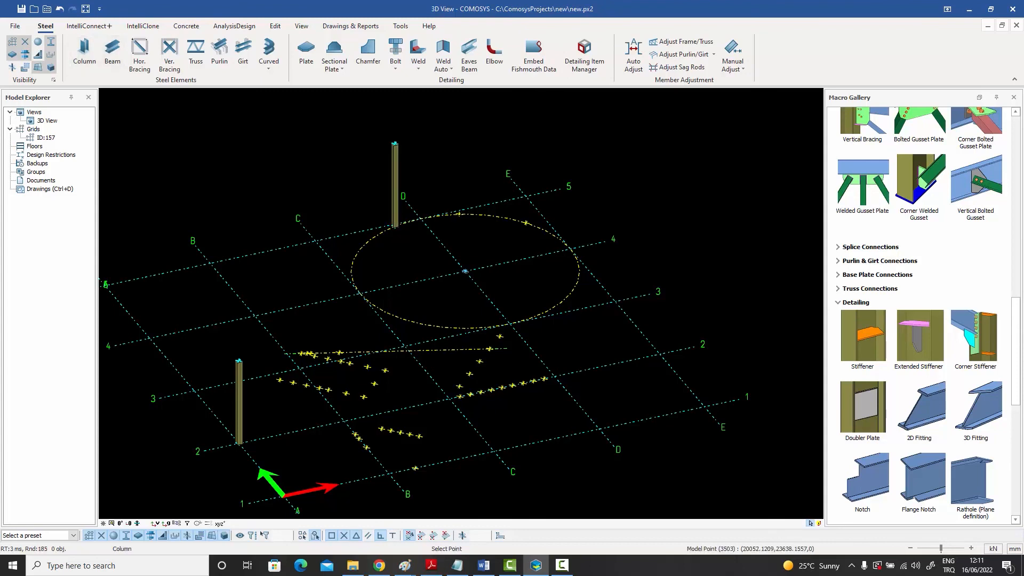
left_click(459, 214)
left_click(526, 223)
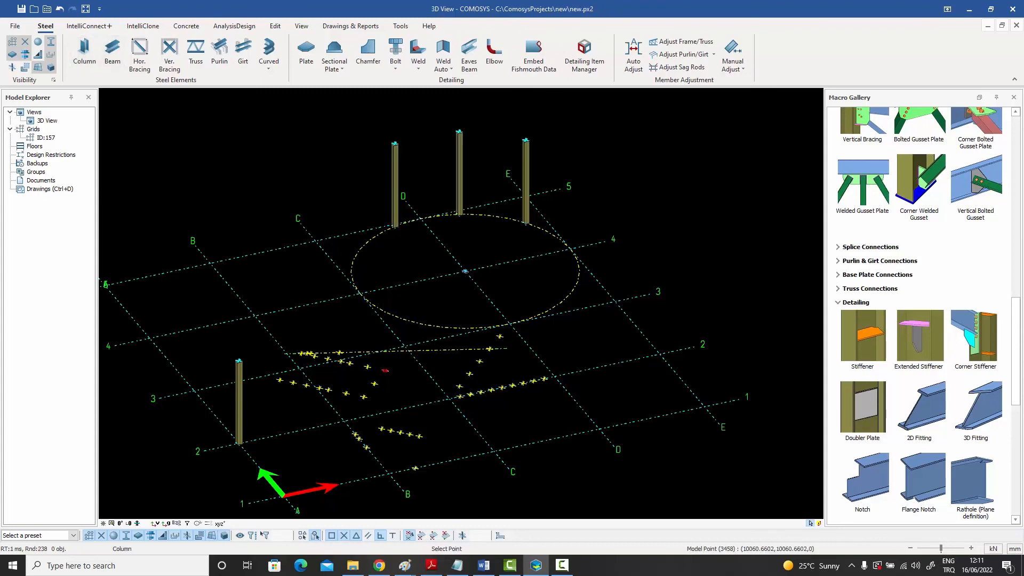
Place columns at the upper parallel row's end nearest grid line C and the third and fifth C-2 to D-3 points, stacking another on the first
left_click(385, 371)
left_click(479, 361)
left_click(500, 336)
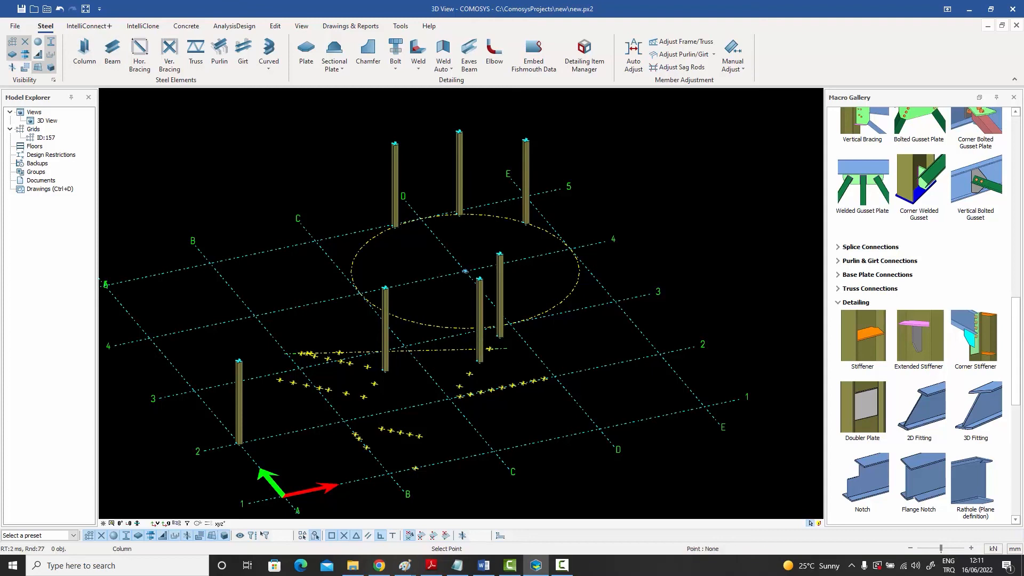
right_click(526, 251)
left_click(543, 271)
left_click(84, 54)
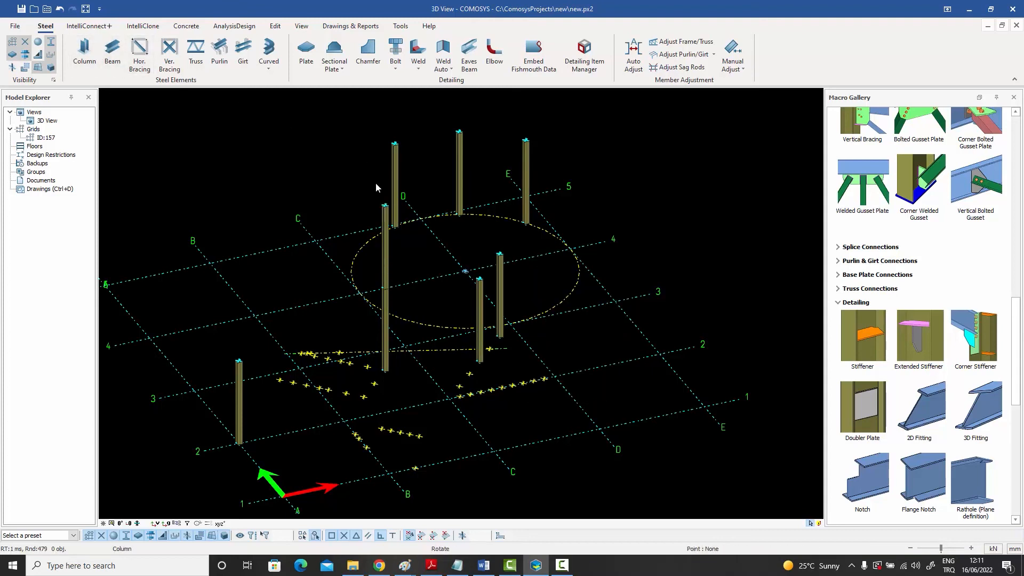
Connect the tops of the three circle columns with beams, and add a beam from the last one to the column nearest D-3
left_click(112, 51)
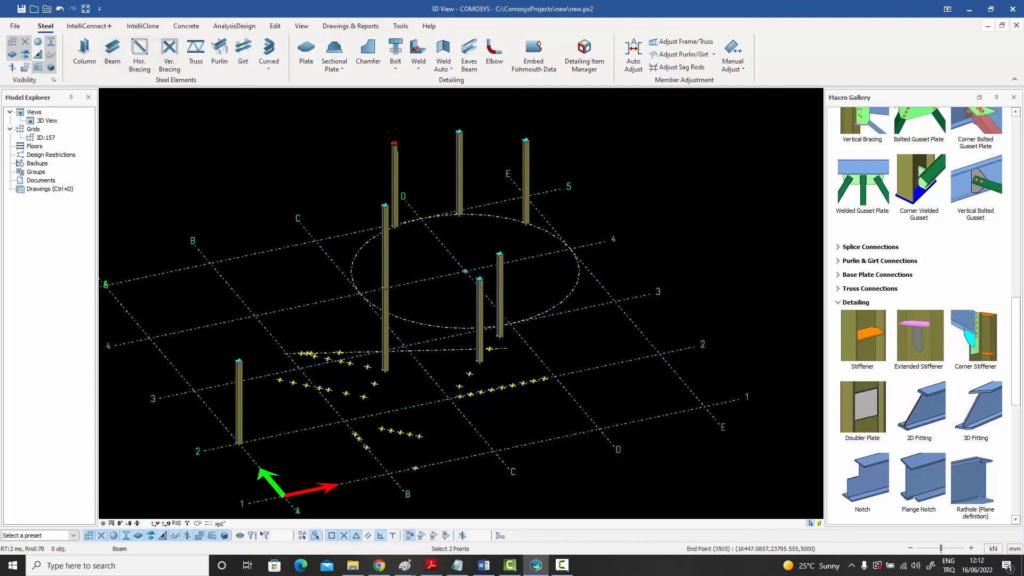
left_click(395, 143)
left_click(459, 131)
left_click(458, 132)
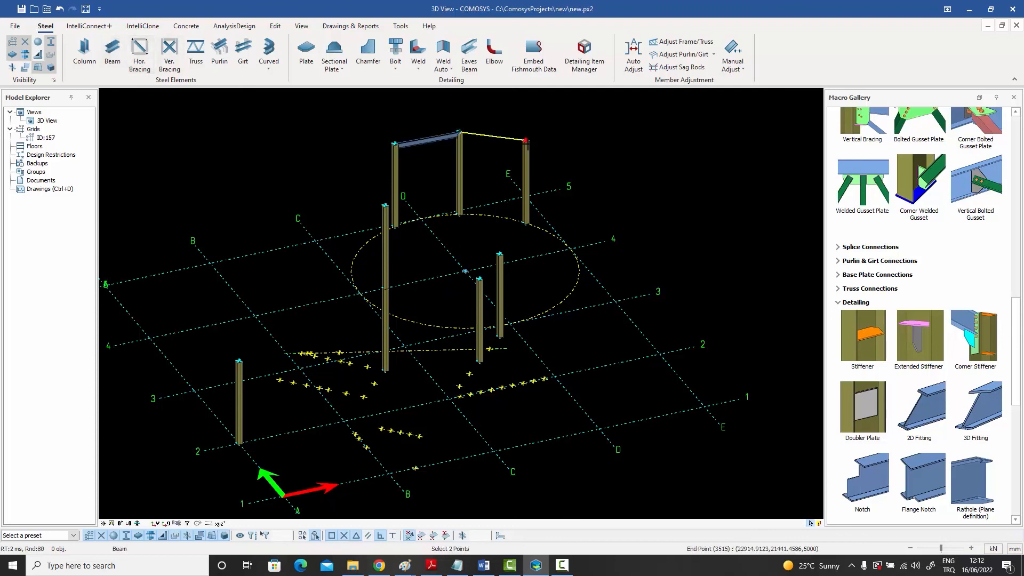
left_click(526, 140)
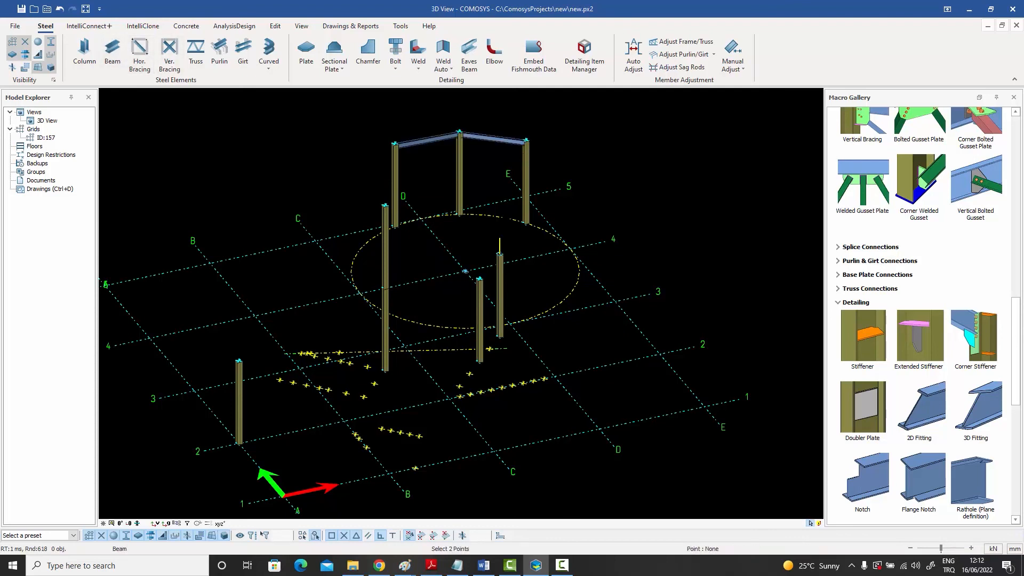
left_click(526, 141)
right_click(553, 132)
left_click(565, 140)
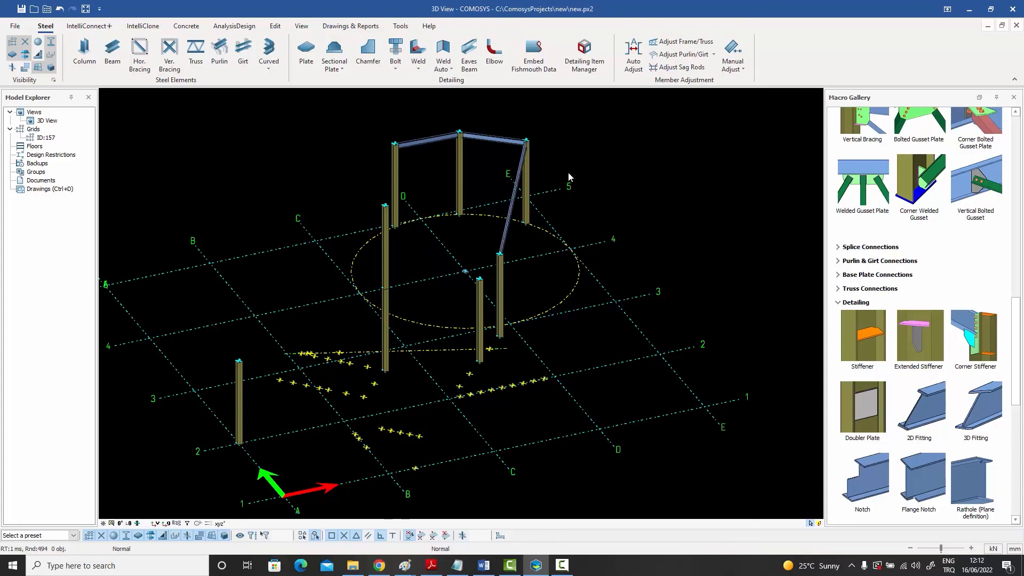
middle_click_drag(567, 172, 515, 117)
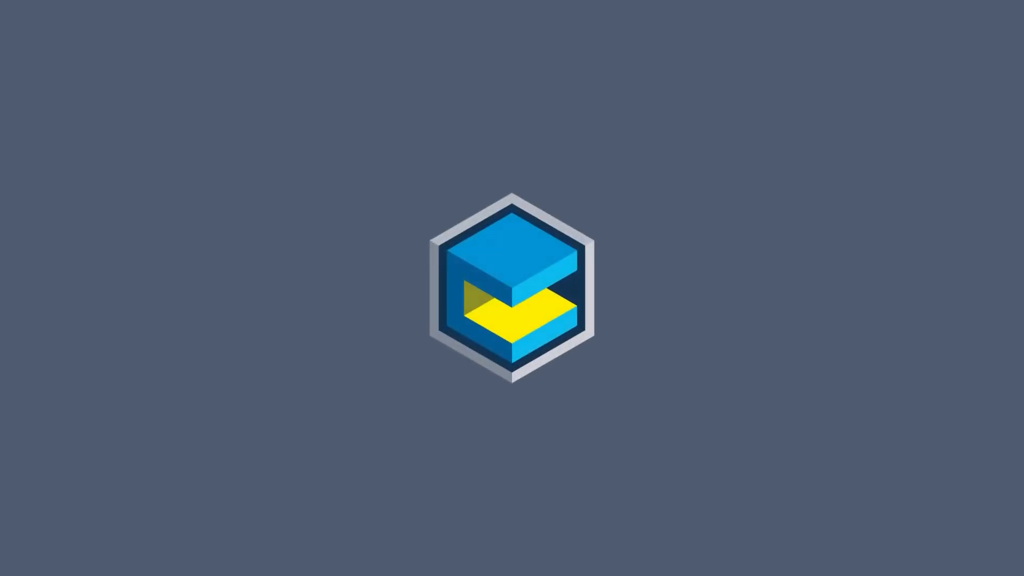